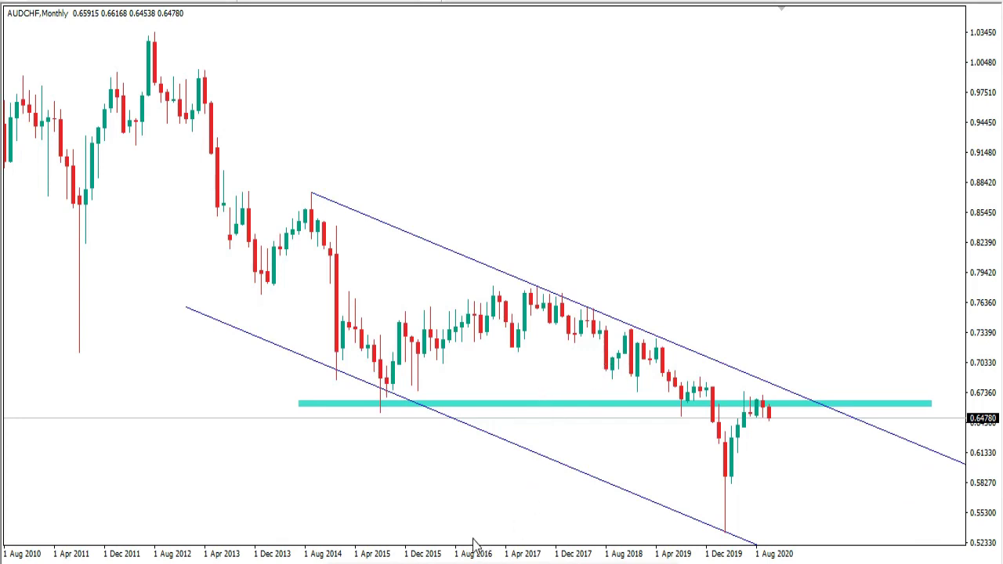
# Sketch the downtrend inside the AUDCHF descending channel and mark the price touches along its upper and lower boundaries.
pyautogui.moveTo(281, 248)
pyautogui.mouseDown()
pyautogui.moveTo(379, 297)
pyautogui.moveTo(672, 385)
pyautogui.moveTo(768, 453)
pyautogui.moveTo(757, 447)
pyautogui.mouseUp()
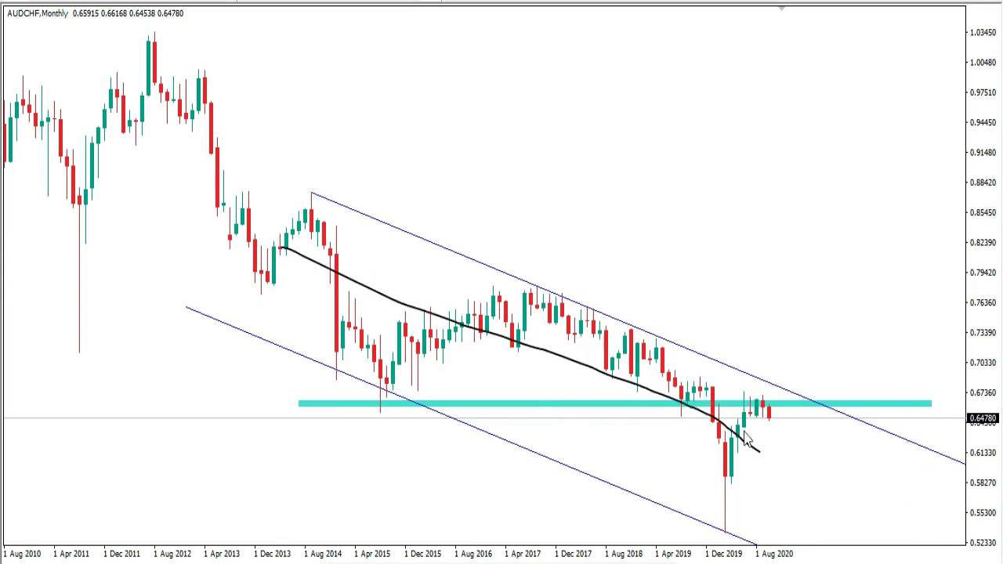
pyautogui.click(486, 558)
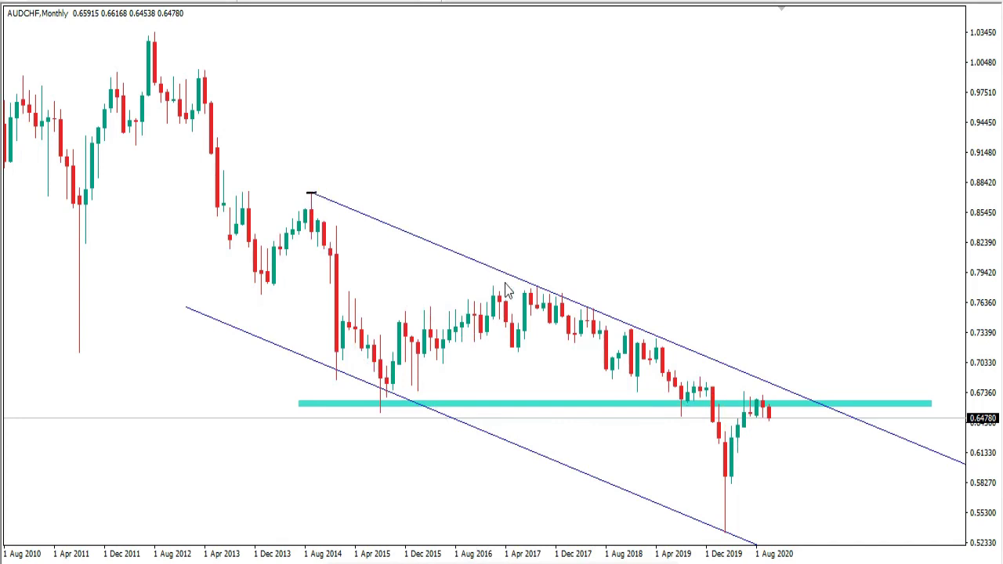
pyautogui.moveTo(528, 288); pyautogui.dragTo(664, 346)
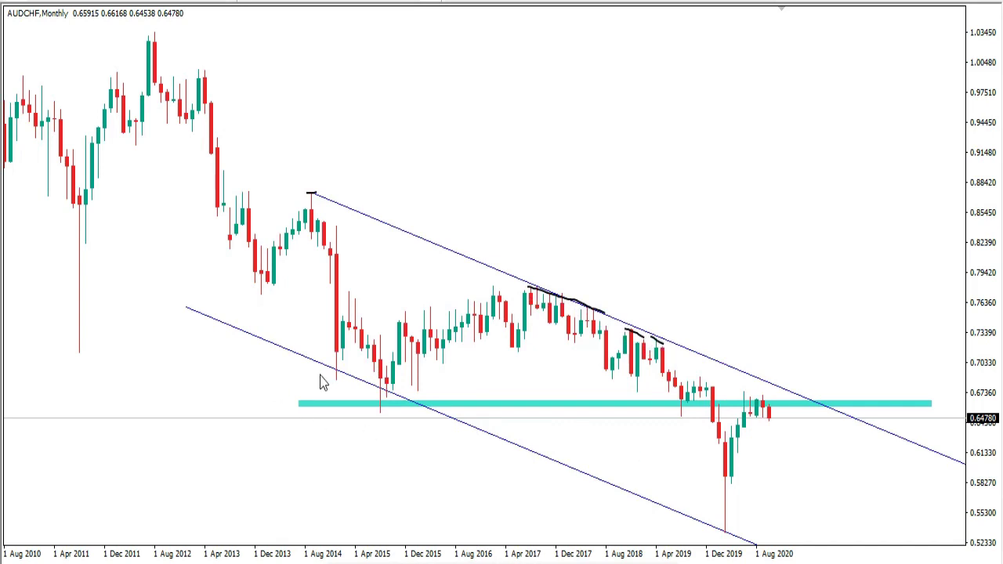
pyautogui.moveTo(327, 363); pyautogui.dragTo(400, 393)
pyautogui.moveTo(717, 531); pyautogui.dragTo(746, 545)
pyautogui.press('e')
# Trace the 2020 rally up to the turquoise zone, and mark the zone's 2015 support touch and recent retest.
pyautogui.moveTo(722, 523); pyautogui.dragTo(742, 399)
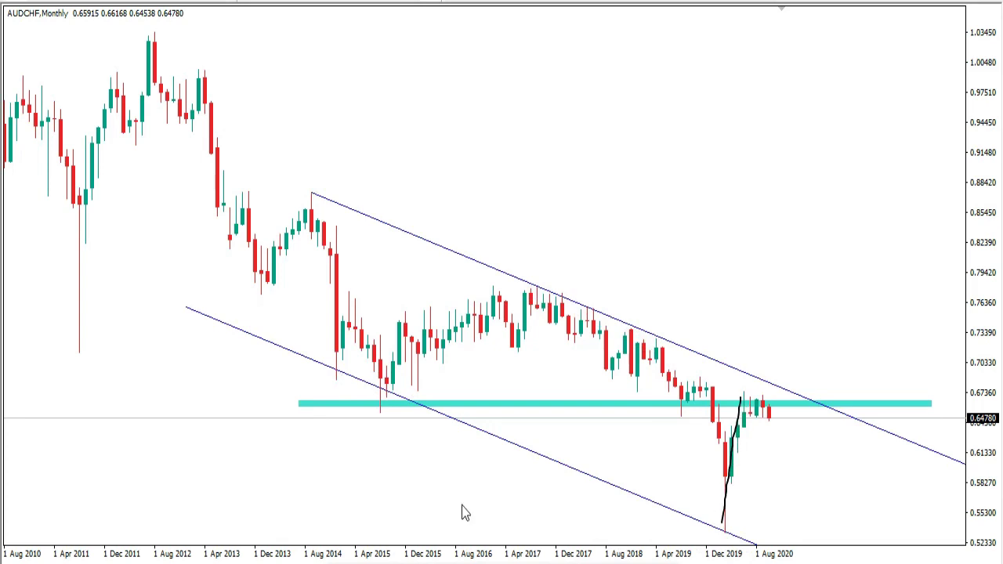
pyautogui.press('e')
pyautogui.moveTo(363, 411)
pyautogui.mouseDown()
pyautogui.moveTo(386, 412)
pyautogui.moveTo(395, 389)
pyautogui.moveTo(362, 414)
pyautogui.moveTo(377, 419)
pyautogui.mouseUp()
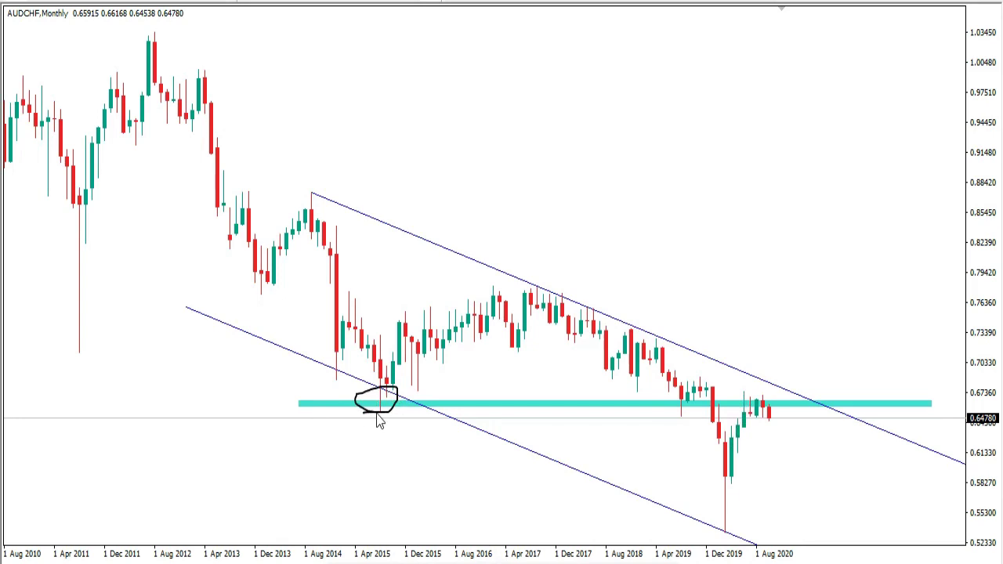
pyautogui.moveTo(668, 404)
pyautogui.mouseDown()
pyautogui.moveTo(693, 418)
pyautogui.moveTo(766, 407)
pyautogui.mouseUp()
pyautogui.press('Escape')
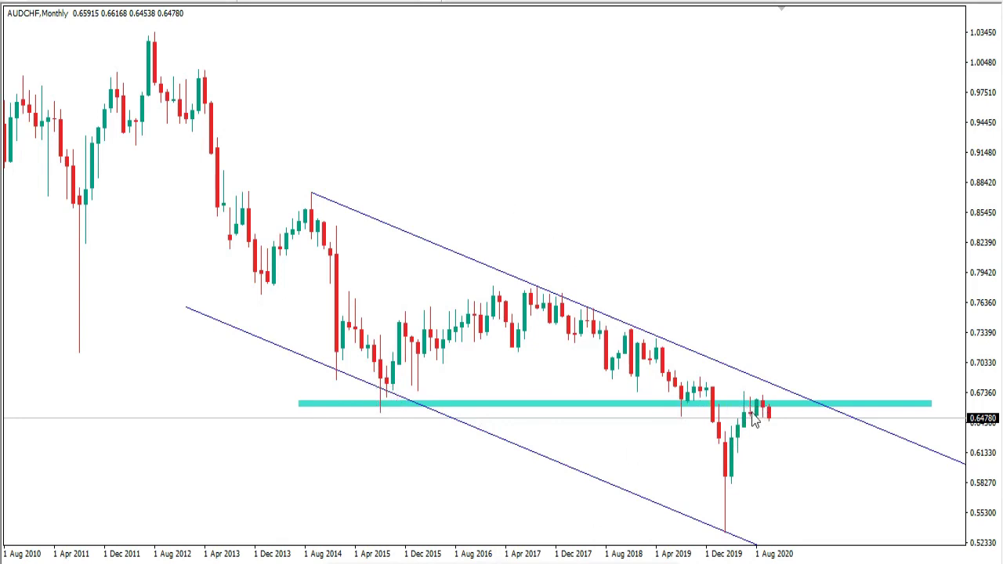
# Mark the latest monthly candles around the turquoise zone, and clear the freehand ink.
pyautogui.moveTo(740, 402); pyautogui.dragTo(772, 408)
pyautogui.hotkey('ctrl', 'z')
pyautogui.moveTo(743, 405); pyautogui.dragTo(773, 407)
pyautogui.moveTo(740, 409)
pyautogui.mouseDown()
pyautogui.moveTo(785, 402)
pyautogui.moveTo(741, 408)
pyautogui.moveTo(776, 405)
pyautogui.mouseUp()
pyautogui.press('Escape')
# On the weekly AUDCHF chart, trace the upper and middle horizontal zones and the price swings between them.
pyautogui.click(412, 1)
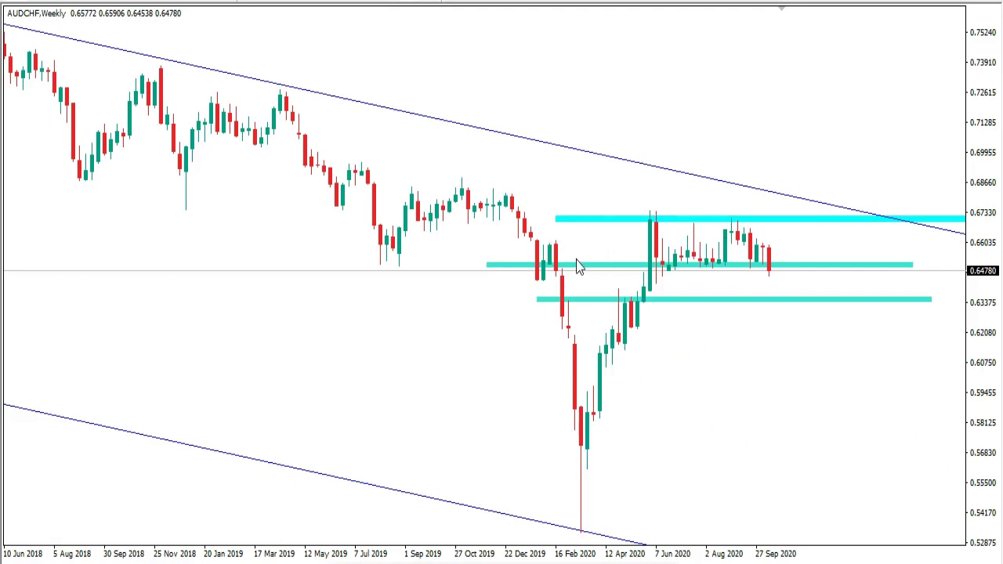
pyautogui.moveTo(567, 219); pyautogui.dragTo(812, 211)
pyautogui.moveTo(610, 263); pyautogui.dragTo(813, 256)
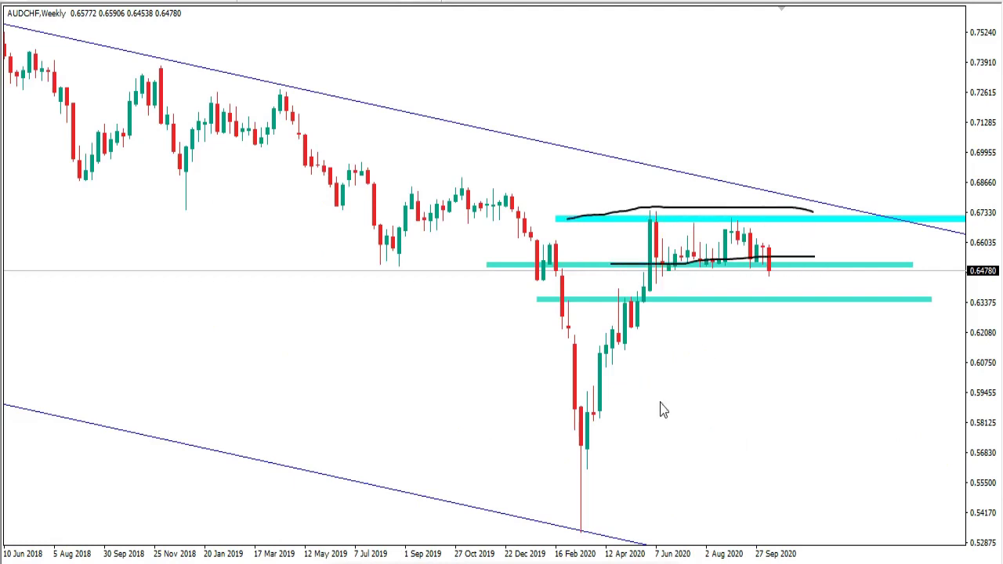
pyautogui.press('Escape')
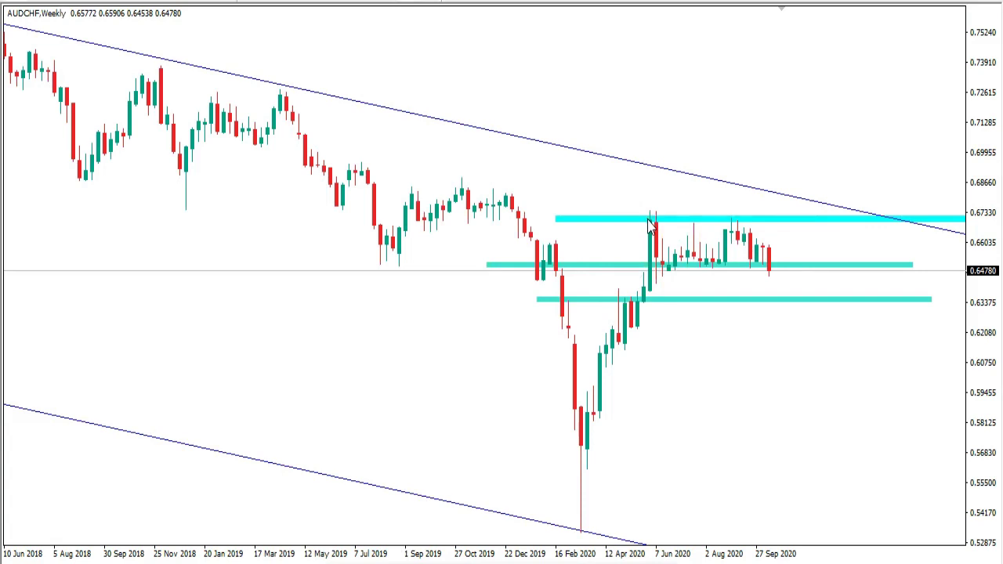
pyautogui.moveTo(648, 217)
pyautogui.mouseDown()
pyautogui.moveTo(658, 218)
pyautogui.moveTo(654, 210)
pyautogui.moveTo(673, 269)
pyautogui.moveTo(691, 224)
pyautogui.moveTo(714, 268)
pyautogui.moveTo(735, 219)
pyautogui.moveTo(756, 262)
pyautogui.moveTo(758, 239)
pyautogui.moveTo(766, 249)
pyautogui.moveTo(771, 276)
pyautogui.mouseUp()
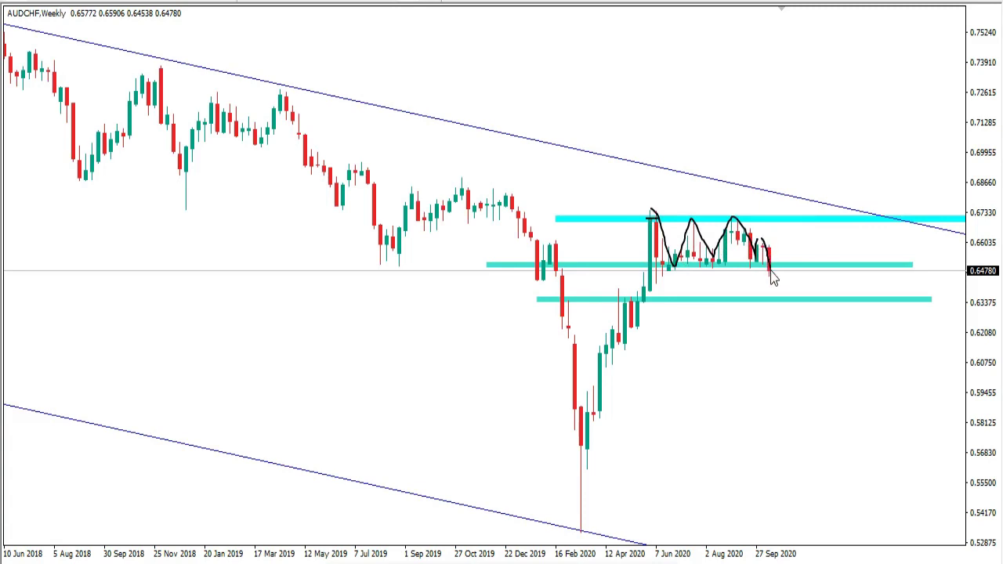
pyautogui.press('Escape')
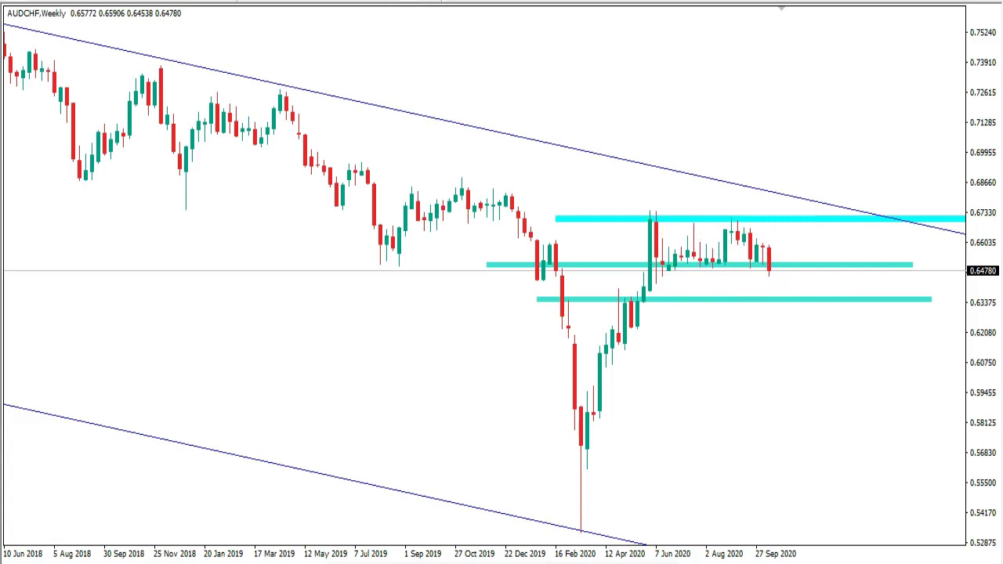
# Mark the latest weekly candles at the middle zone in close-up, and underline the lower turquoise zone as the next level.
pyautogui.press('+')
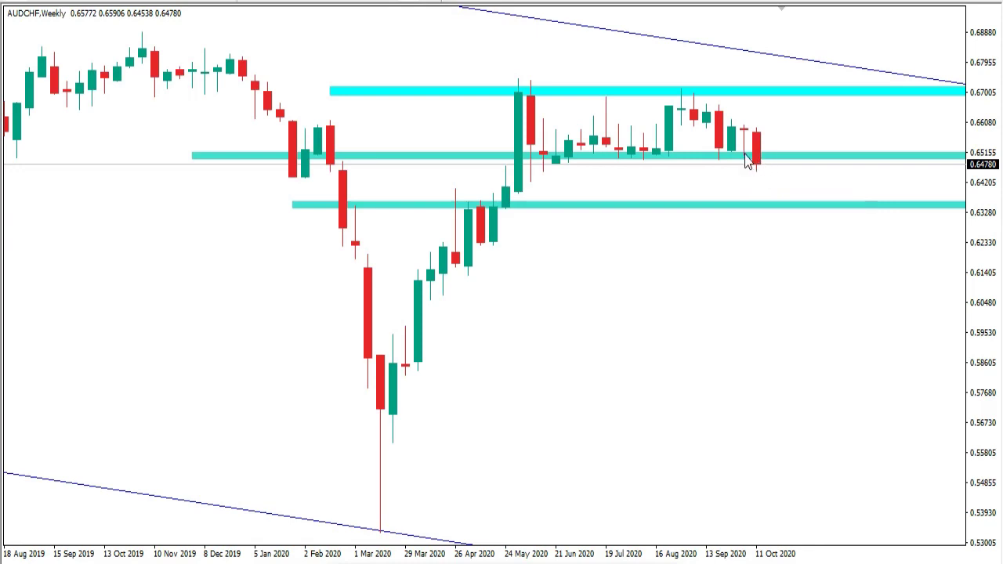
pyautogui.moveTo(716, 152); pyautogui.dragTo(778, 155)
pyautogui.press('Escape')
pyautogui.press('-')
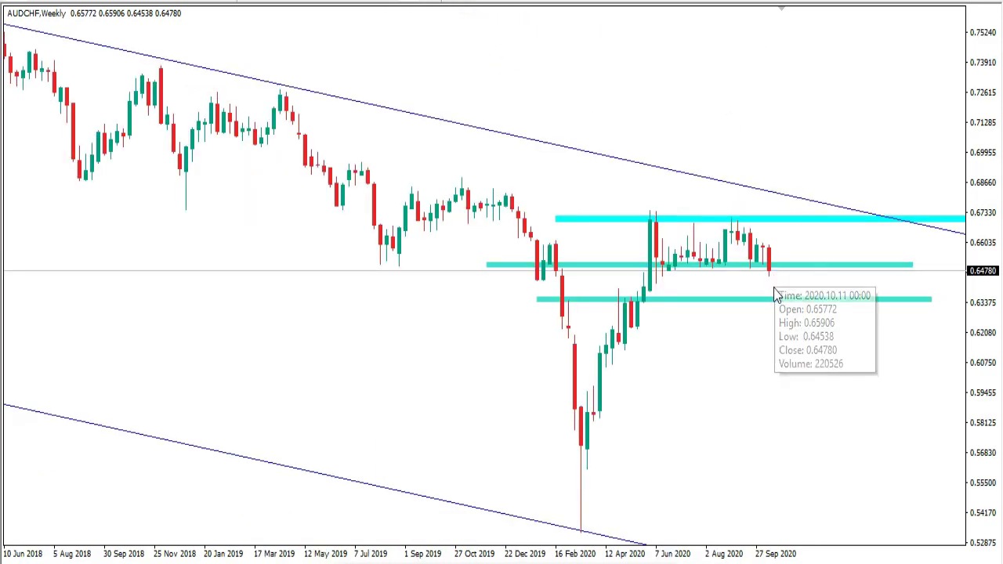
pyautogui.moveTo(754, 298); pyautogui.dragTo(813, 299)
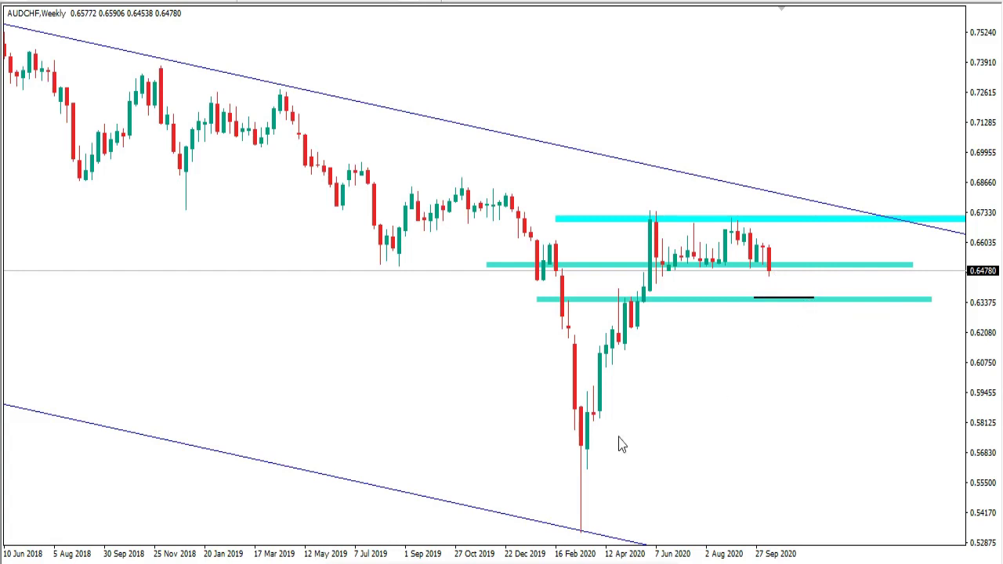
pyautogui.press('BackSpace')
# On the daily AUDCHF chart, mark the lower highs along the descending trendline and trace the middle turquoise support zone.
pyautogui.click(386, 1)
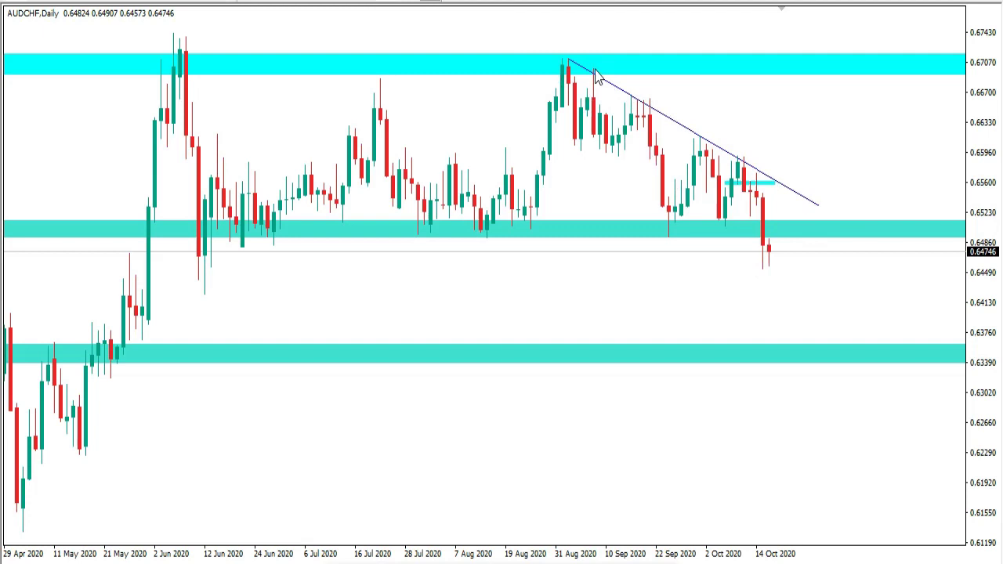
pyautogui.moveTo(559, 58); pyautogui.dragTo(581, 59)
pyautogui.moveTo(627, 93); pyautogui.dragTo(649, 93)
pyautogui.moveTo(681, 130); pyautogui.dragTo(760, 167)
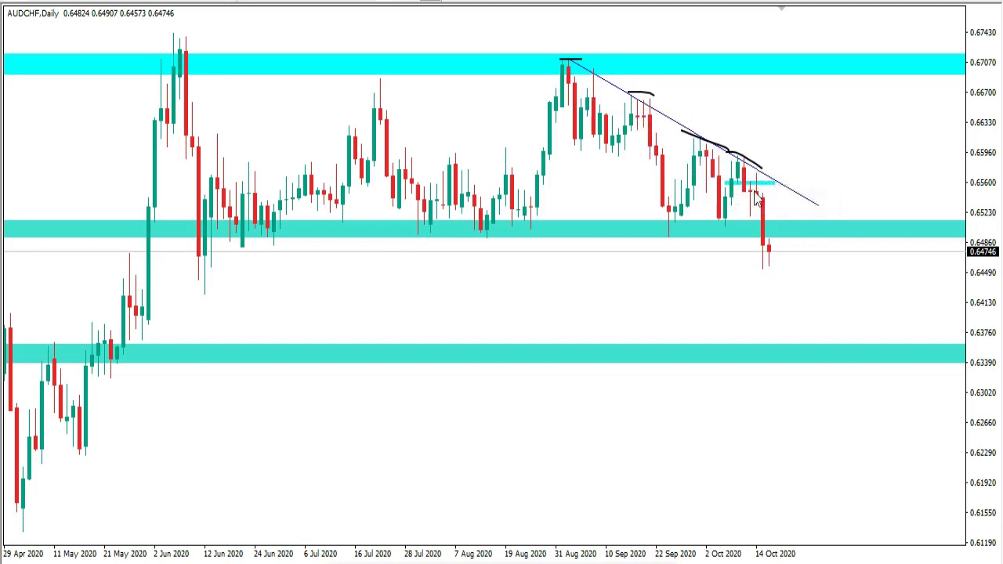
pyautogui.moveTo(639, 225)
pyautogui.mouseDown()
pyautogui.moveTo(818, 224)
pyautogui.moveTo(766, 236)
pyautogui.moveTo(785, 240)
pyautogui.mouseUp()
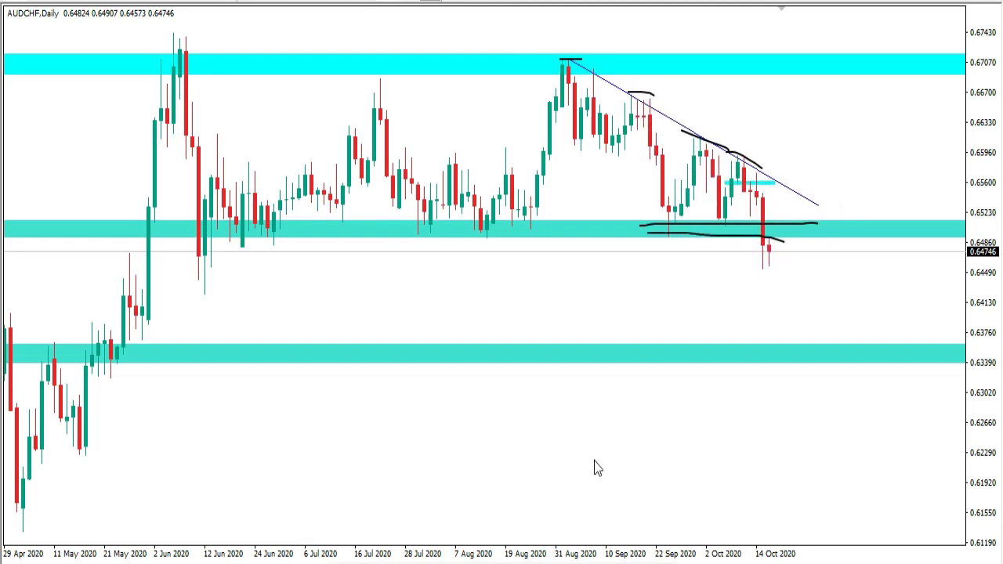
pyautogui.click(582, 561)
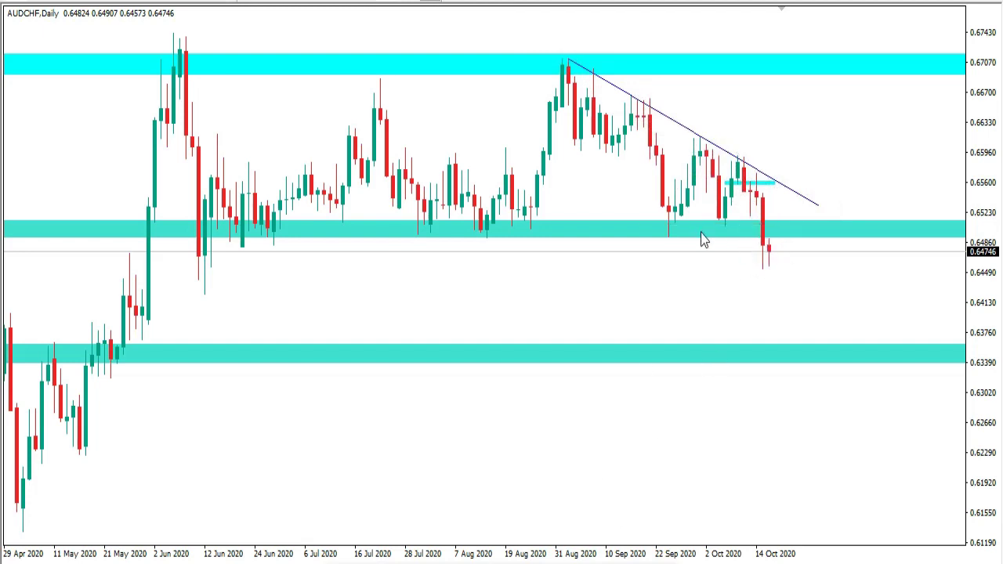
# Circle the three recent tests of the middle turquoise zone and sketch a projected decline to the lower zone.
pyautogui.moveTo(735, 224)
pyautogui.mouseDown()
pyautogui.moveTo(707, 227)
pyautogui.moveTo(720, 240)
pyautogui.moveTo(733, 218)
pyautogui.moveTo(719, 213)
pyautogui.mouseUp()
pyautogui.moveTo(654, 216)
pyautogui.mouseDown()
pyautogui.moveTo(678, 230)
pyautogui.moveTo(671, 217)
pyautogui.moveTo(651, 220)
pyautogui.mouseUp()
pyautogui.moveTo(773, 227)
pyautogui.mouseDown()
pyautogui.moveTo(782, 226)
pyautogui.moveTo(756, 224)
pyautogui.moveTo(795, 229)
pyautogui.moveTo(764, 217)
pyautogui.mouseUp()
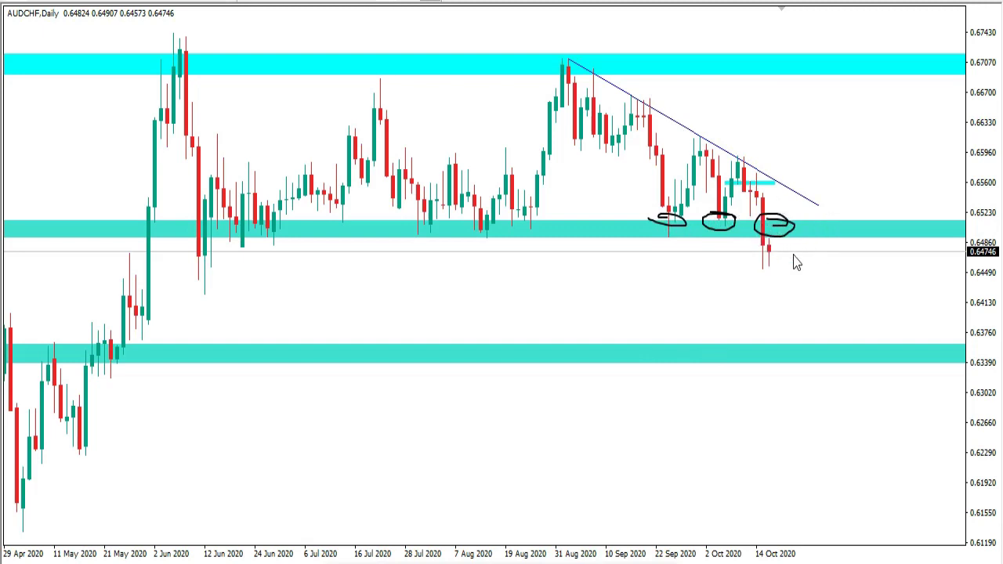
pyautogui.moveTo(770, 246)
pyautogui.mouseDown()
pyautogui.moveTo(779, 222)
pyautogui.moveTo(768, 220)
pyautogui.moveTo(796, 222)
pyautogui.moveTo(807, 354)
pyautogui.moveTo(862, 352)
pyautogui.mouseUp()
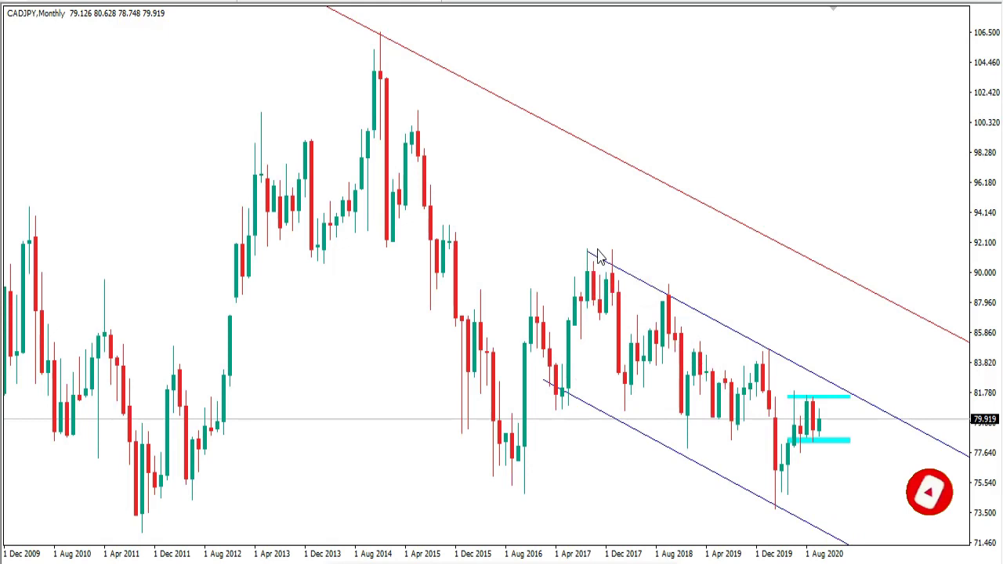
# On the CADJPY monthly chart, sketch the channel's downtrend and mark the price touches on its upper and lower boundaries.
pyautogui.moveTo(574, 321)
pyautogui.mouseDown()
pyautogui.moveTo(734, 383)
pyautogui.moveTo(819, 437)
pyautogui.moveTo(815, 415)
pyautogui.moveTo(819, 440)
pyautogui.moveTo(792, 429)
pyautogui.mouseUp()
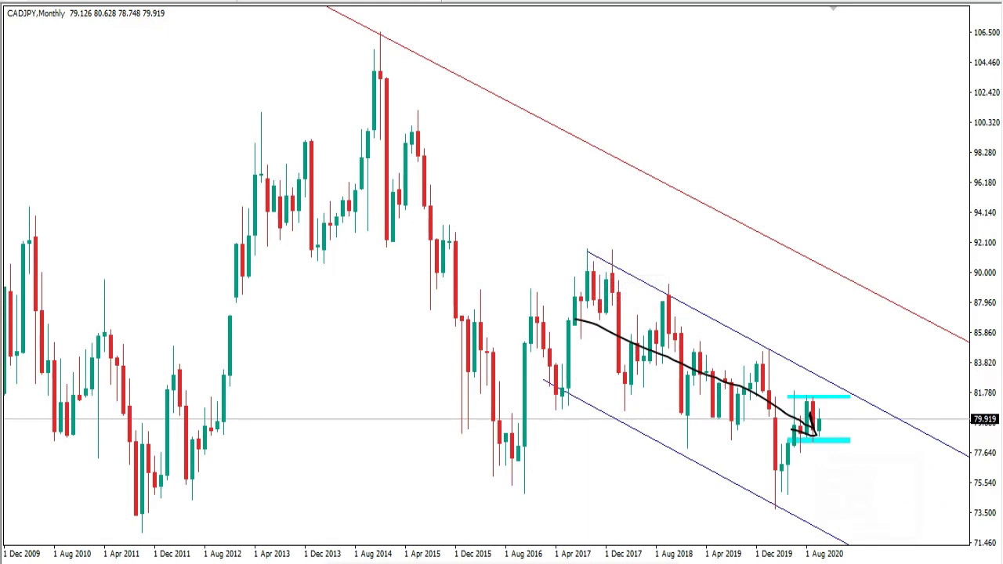
pyautogui.press('Escape')
pyautogui.moveTo(580, 255); pyautogui.dragTo(621, 265)
pyautogui.moveTo(659, 292); pyautogui.dragTo(678, 298)
pyautogui.moveTo(758, 352); pyautogui.dragTo(780, 352)
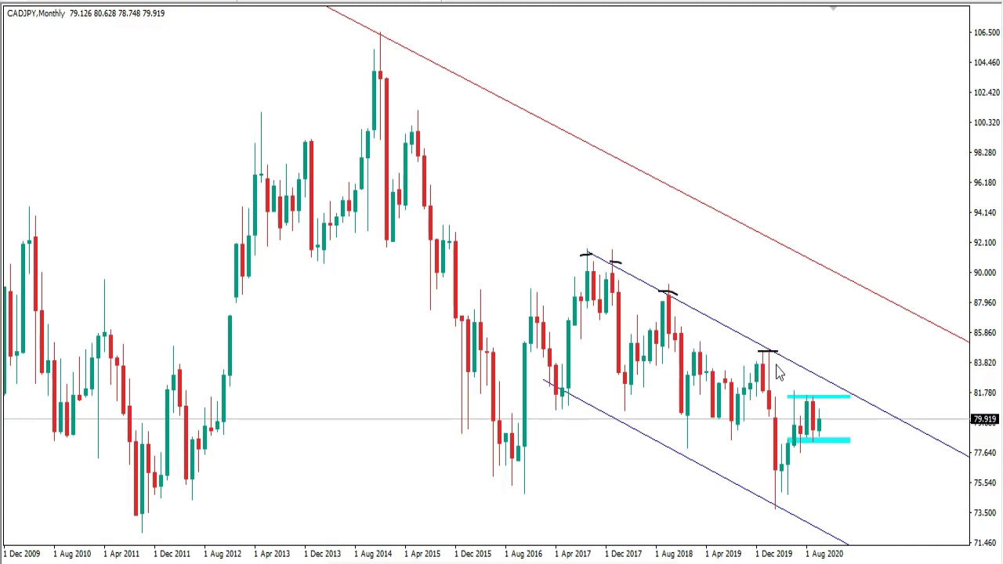
pyautogui.moveTo(543, 387); pyautogui.dragTo(575, 395)
pyautogui.moveTo(733, 485); pyautogui.dragTo(809, 511)
pyautogui.press('Escape')
pyautogui.moveTo(822, 379); pyautogui.dragTo(851, 390)
# On the weekly CADJPY chart, trace both cyan zones and add horizontal lines through them at 81.466 and 78.521.
pyautogui.click(417, 1)
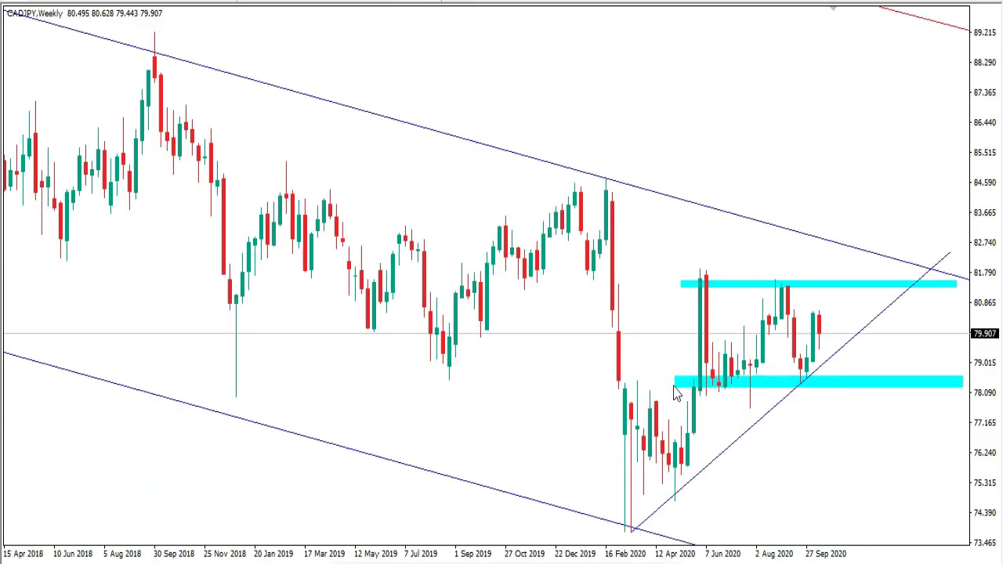
pyautogui.moveTo(674, 384); pyautogui.dragTo(940, 378)
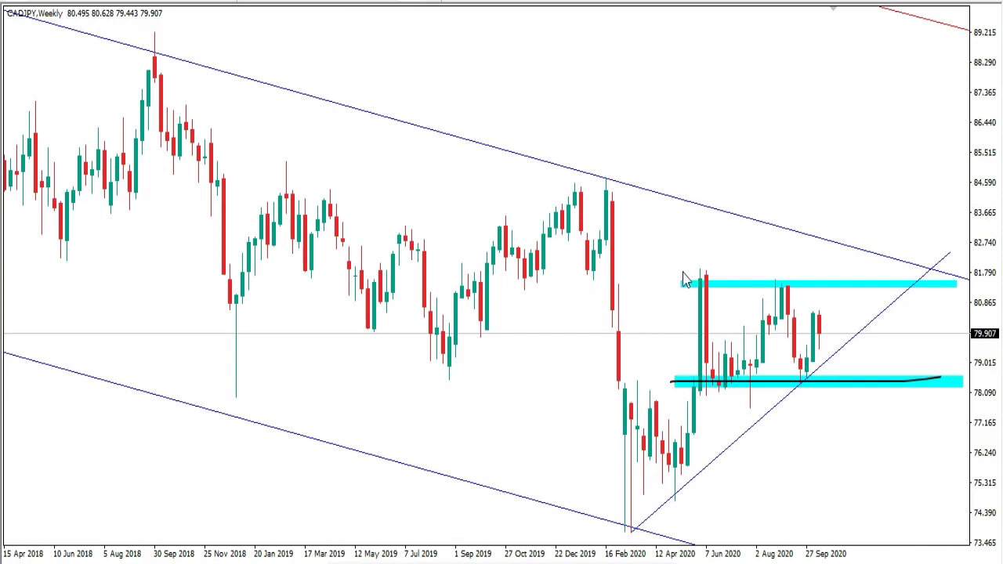
pyautogui.moveTo(693, 285); pyautogui.dragTo(932, 276)
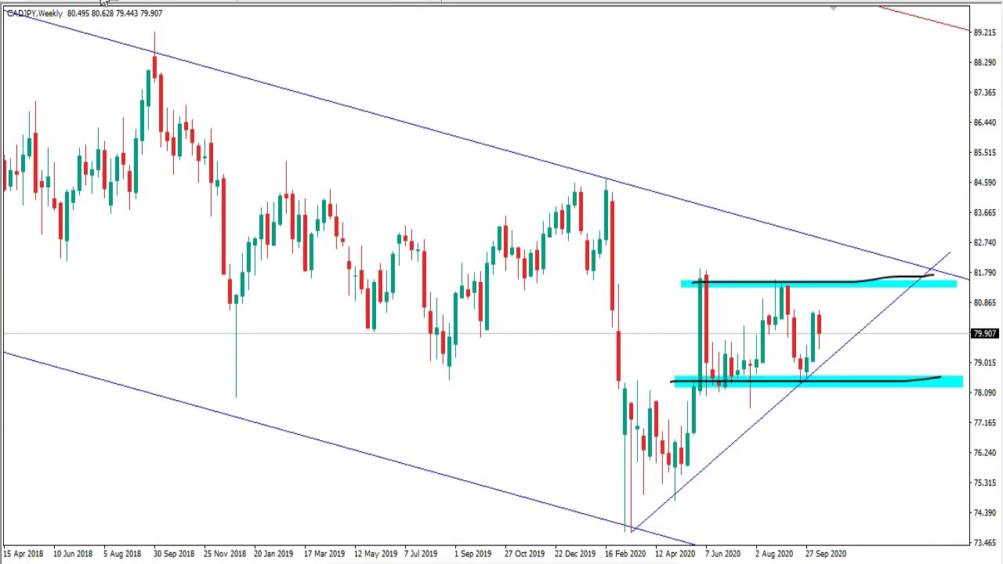
pyautogui.moveTo(596, 274); pyautogui.dragTo(623, 284)
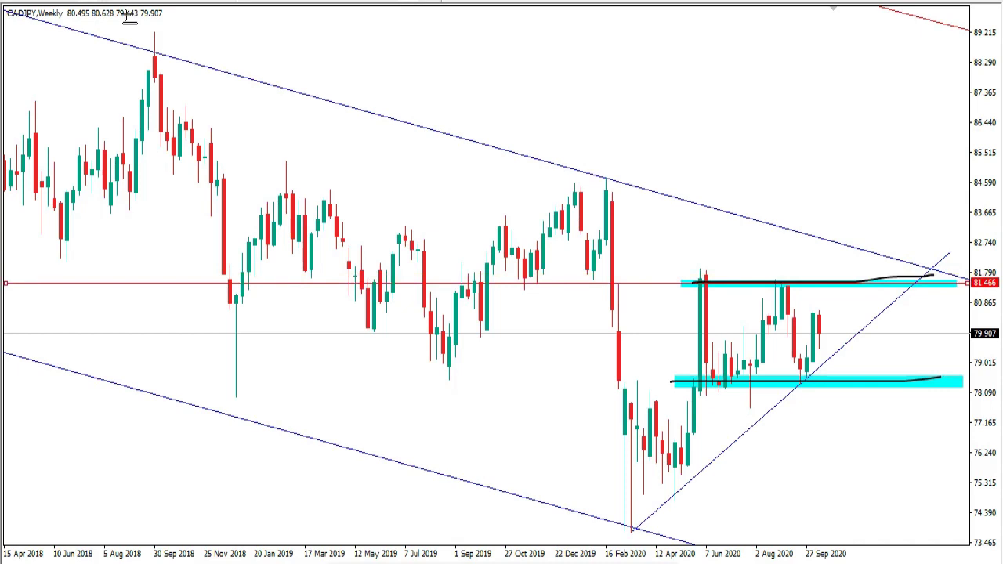
pyautogui.moveTo(544, 365)
pyautogui.mouseDown()
pyautogui.moveTo(563, 386)
pyautogui.moveTo(553, 380)
pyautogui.mouseUp()
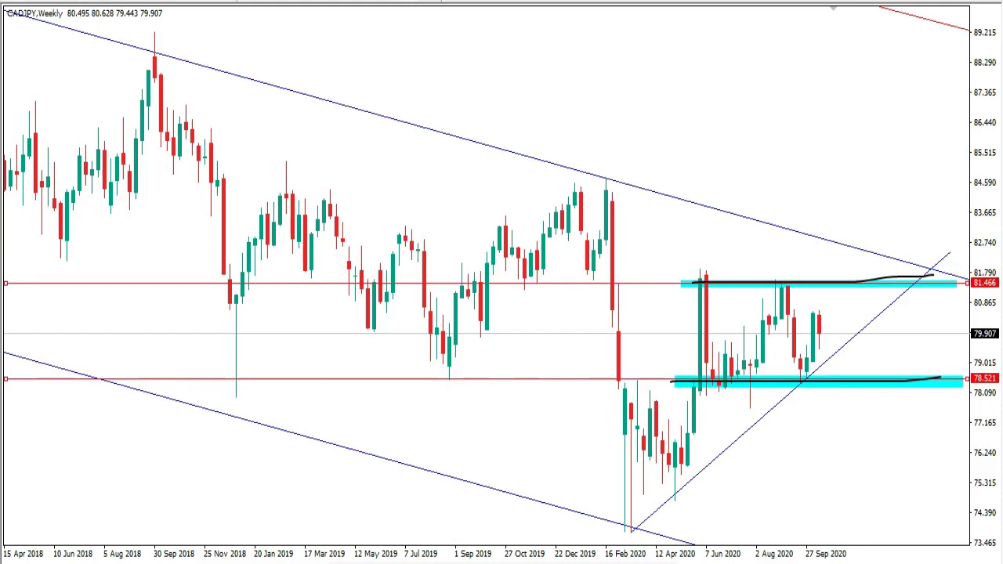
# Mark the past price reactions along the 78.521 support line and the 81.466 resistance line.
pyautogui.moveTo(447, 388)
pyautogui.mouseDown()
pyautogui.moveTo(450, 373)
pyautogui.moveTo(439, 386)
pyautogui.mouseUp()
pyautogui.moveTo(208, 374); pyautogui.dragTo(259, 374)
pyautogui.moveTo(620, 378); pyautogui.dragTo(641, 381)
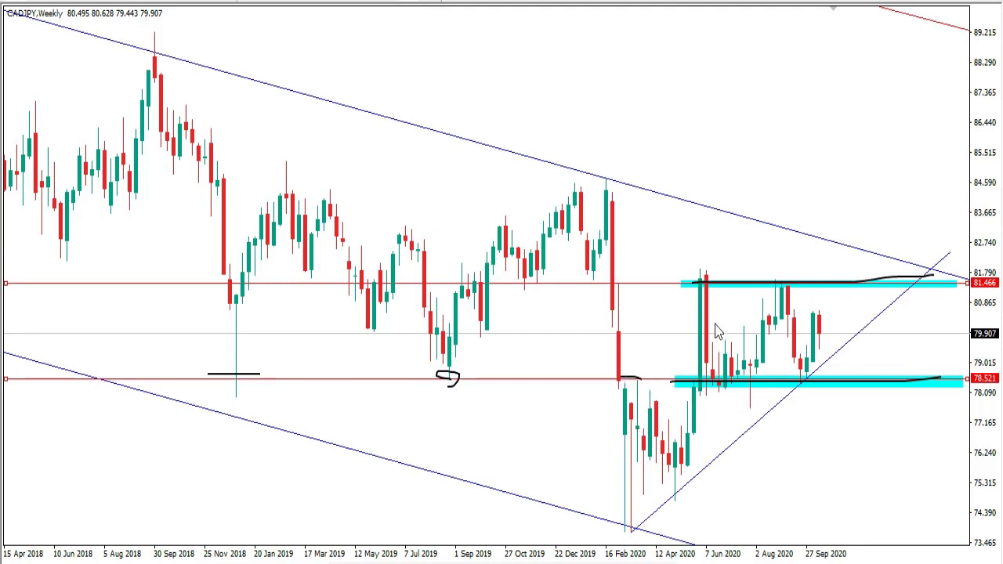
pyautogui.moveTo(739, 384); pyautogui.dragTo(832, 384)
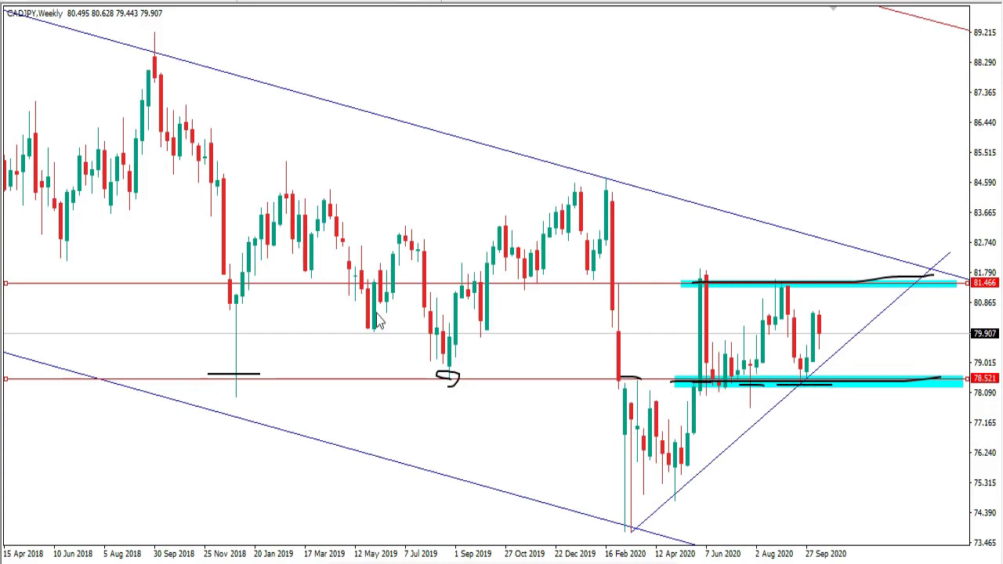
pyautogui.moveTo(337, 288); pyautogui.dragTo(359, 287)
pyautogui.moveTo(453, 282); pyautogui.dragTo(555, 281)
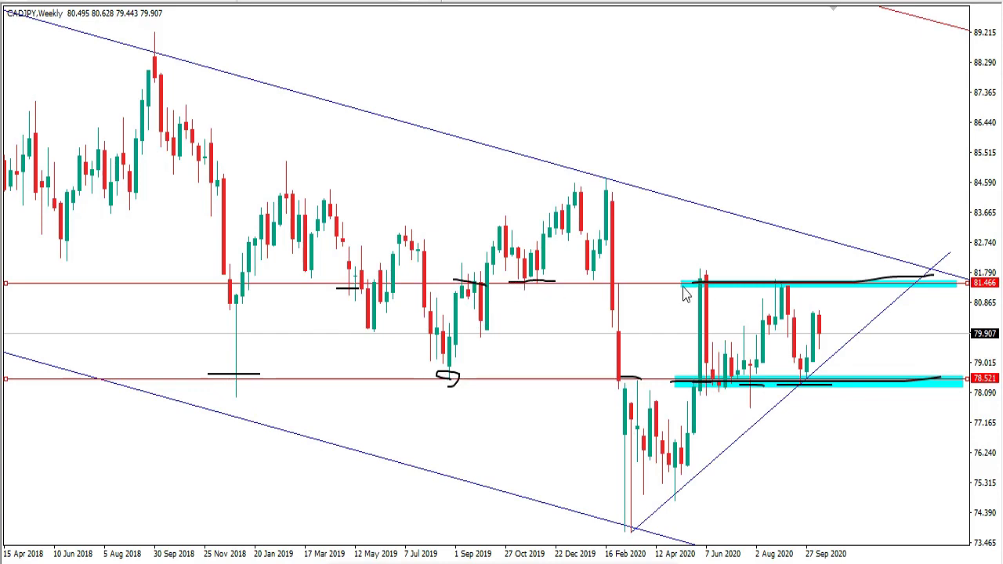
pyautogui.moveTo(689, 288); pyautogui.dragTo(720, 292)
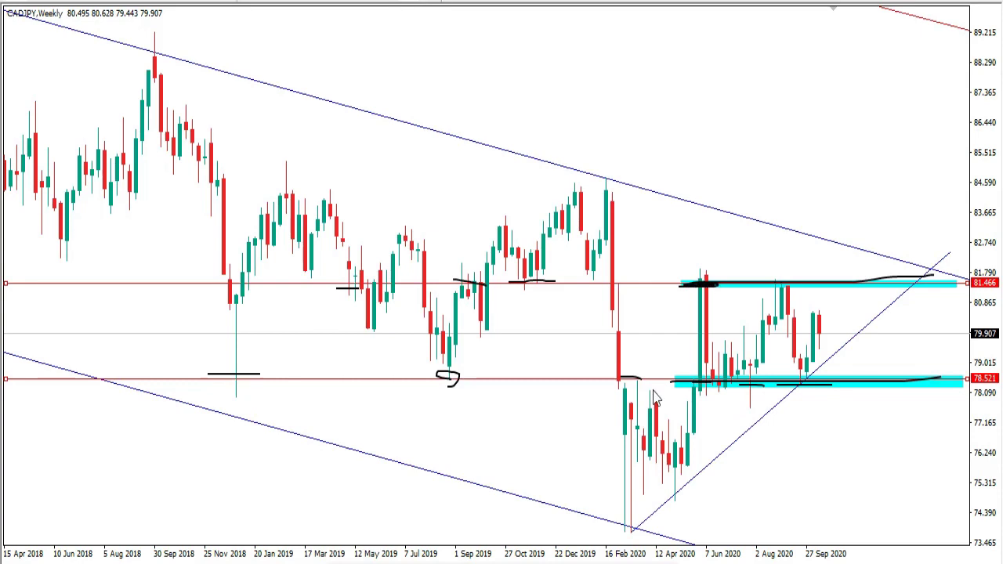
# Clear the freehand marks and delete both selected horizontal lines from the weekly chart.
pyautogui.press('e')
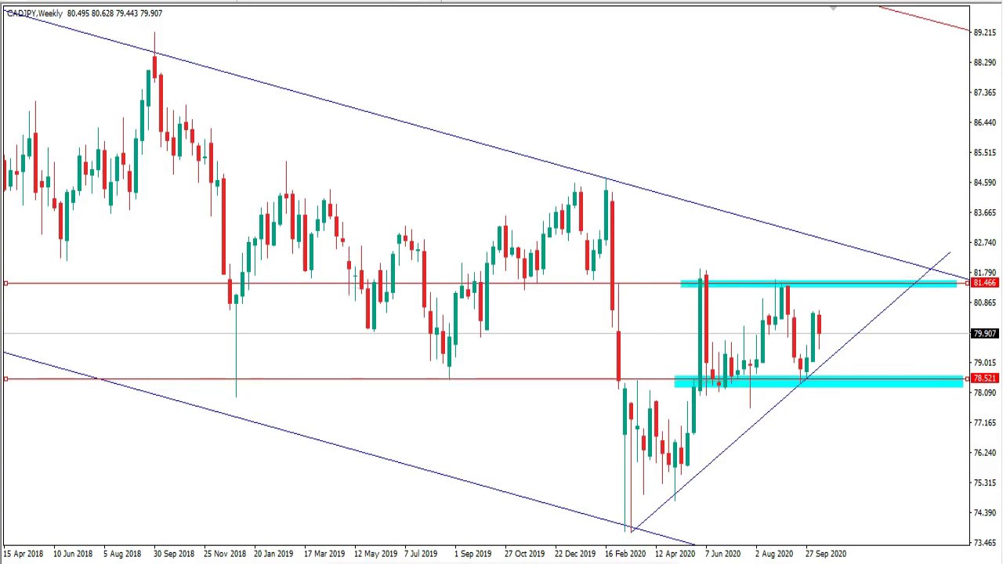
pyautogui.rightClick(497, 373)
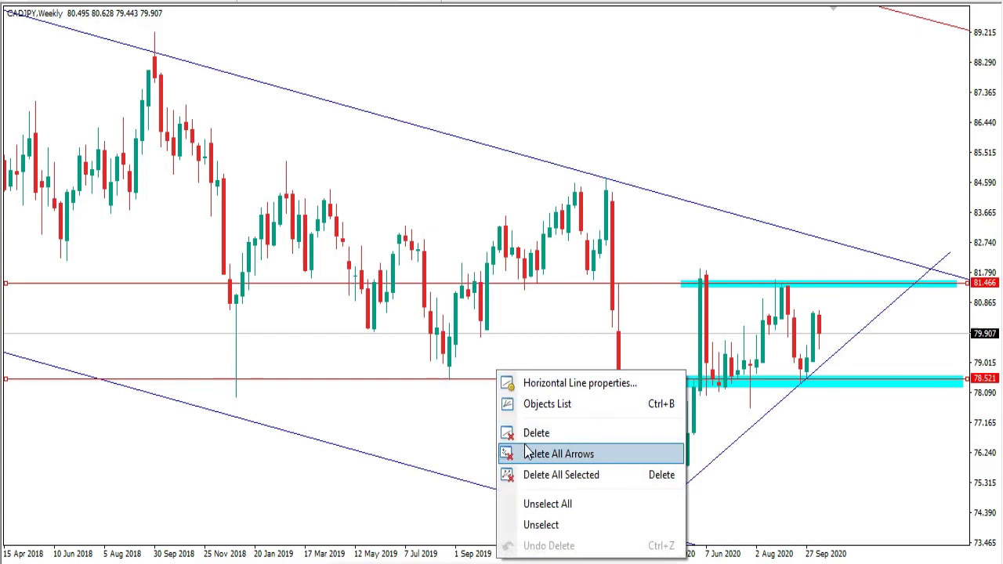
pyautogui.click(529, 475)
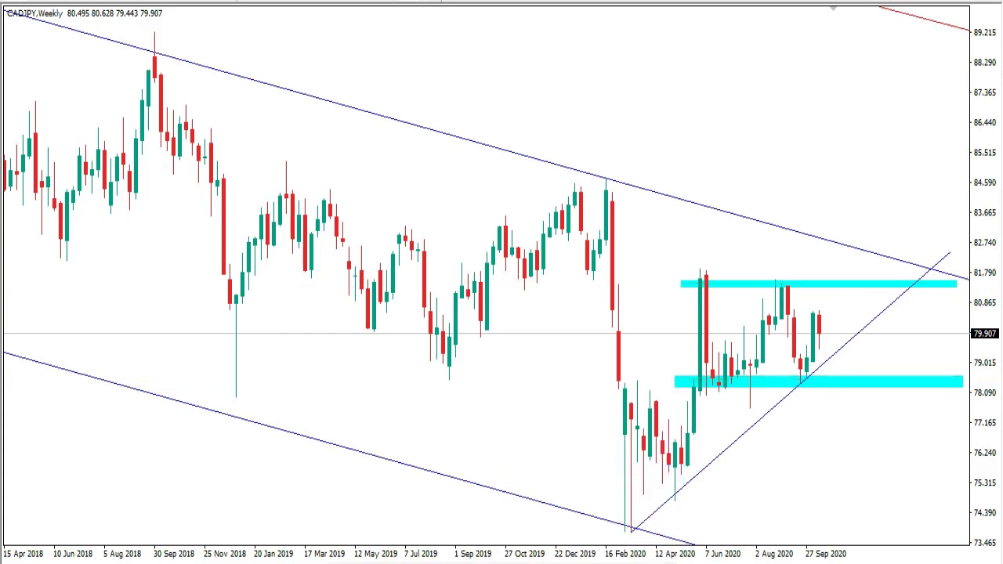
# Sketch a projected rise from the current weekly price to the upper cyan zone, and mark that resistance level.
pyautogui.moveTo(819, 336)
pyautogui.mouseDown()
pyautogui.moveTo(833, 296)
pyautogui.moveTo(873, 283)
pyautogui.mouseUp()
pyautogui.press('Escape')
pyautogui.moveTo(802, 289); pyautogui.dragTo(862, 284)
pyautogui.press('Escape')
# On the daily CADJPY chart, mark the past price reactions at the turquoise zone and the touches along the short rising trendline.
pyautogui.click(402, 0)
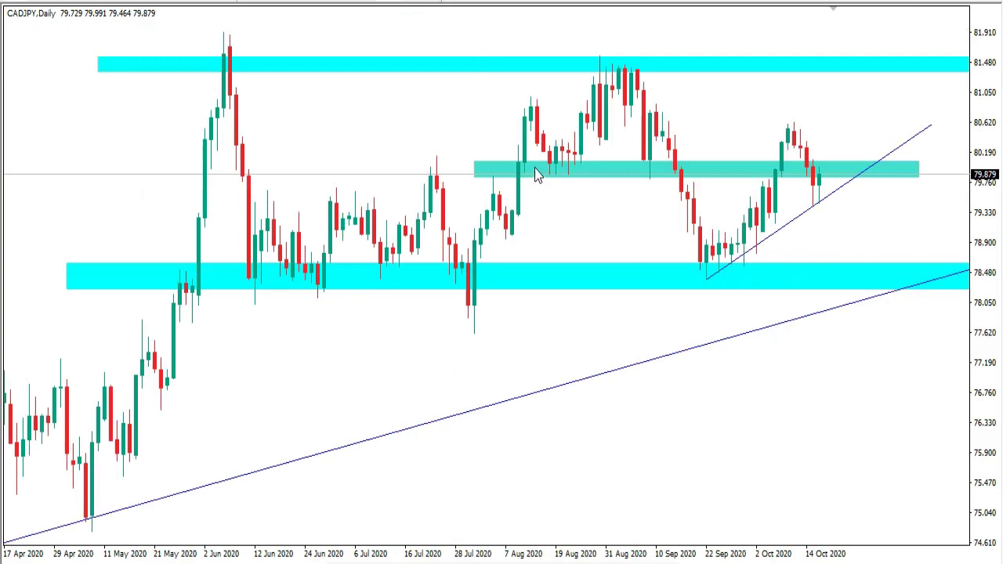
pyautogui.moveTo(556, 168); pyautogui.dragTo(659, 163)
pyautogui.moveTo(413, 166); pyautogui.dragTo(467, 165)
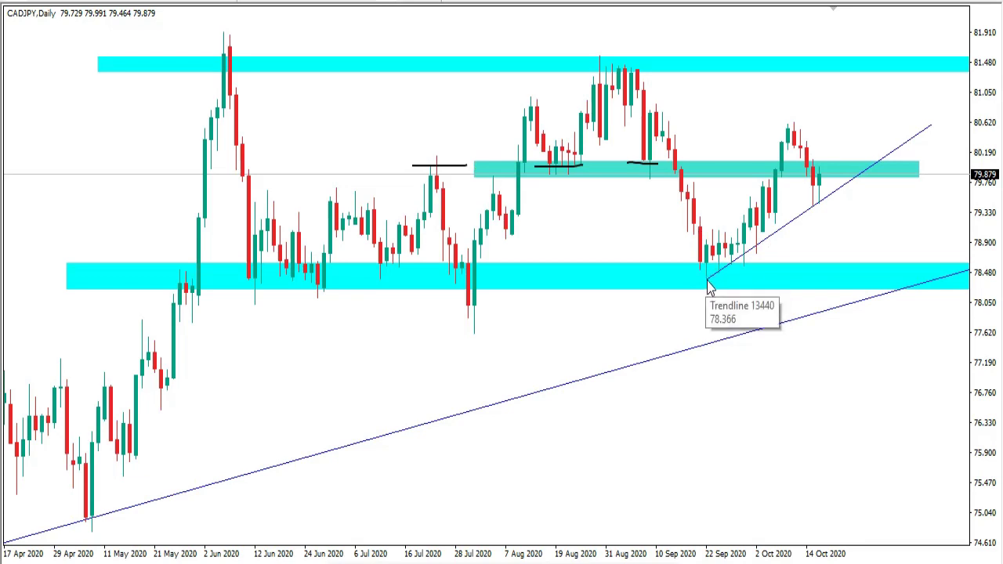
pyautogui.moveTo(707, 277); pyautogui.dragTo(756, 249)
pyautogui.moveTo(801, 209); pyautogui.dragTo(829, 193)
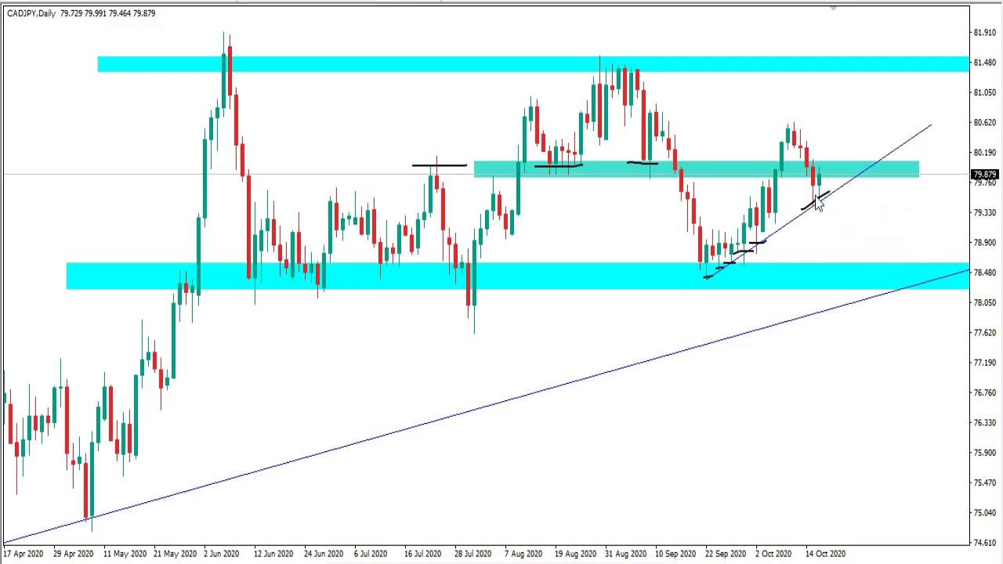
# Re-mark the turquoise zone's support touches, sketch a projected rise to the upper cyan zone, and clear the freehand marks.
pyautogui.moveTo(547, 171); pyautogui.dragTo(674, 164)
pyautogui.moveTo(820, 176)
pyautogui.moveTo(819, 192)
pyautogui.mouseDown()
pyautogui.moveTo(830, 53)
pyautogui.moveTo(898, 69)
pyautogui.mouseUp()
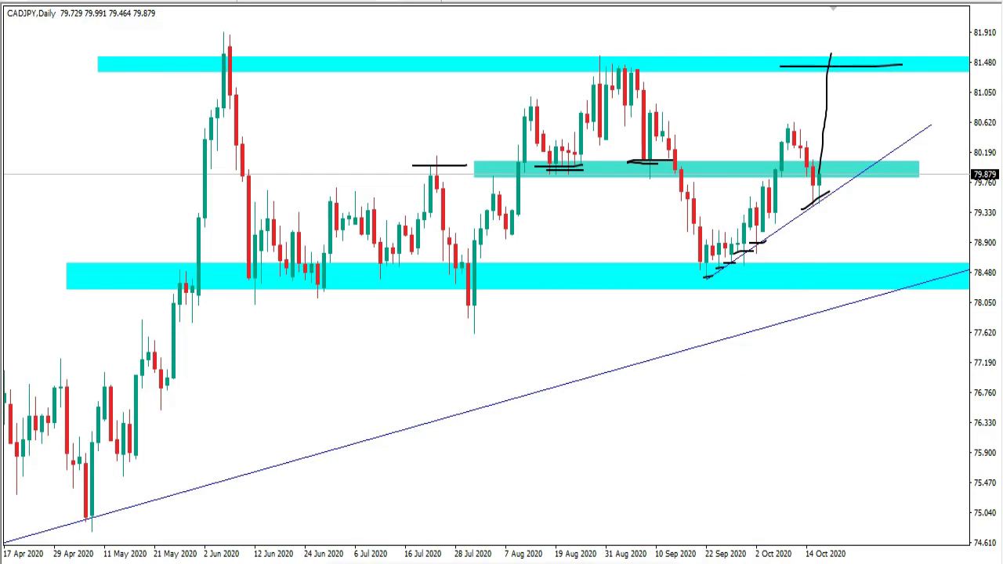
pyautogui.press('Escape')
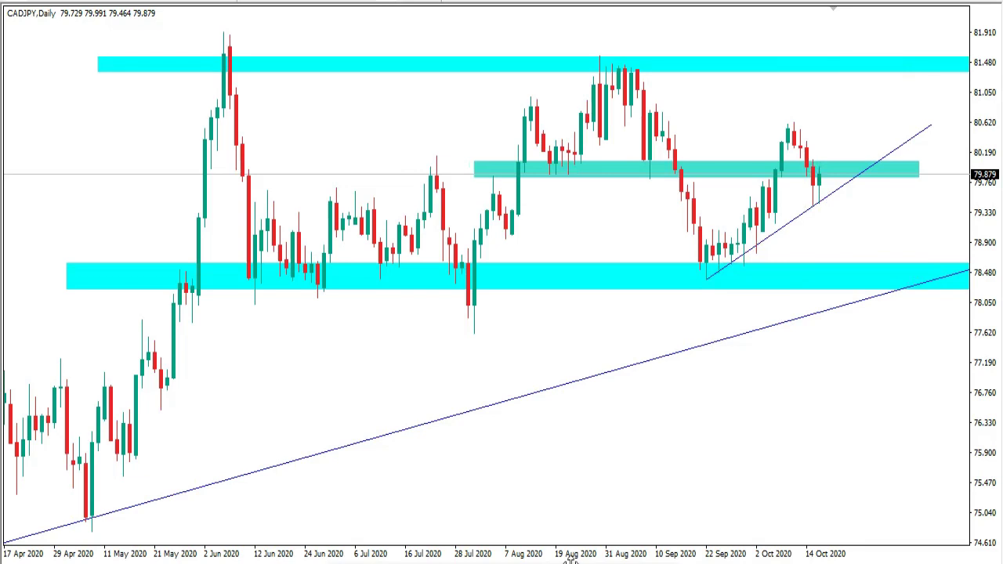
# Switch to the monthly EURUSD chart, mark the swing highs along the falling red trendline, and clear the marks.
pyautogui.click(216, 561)
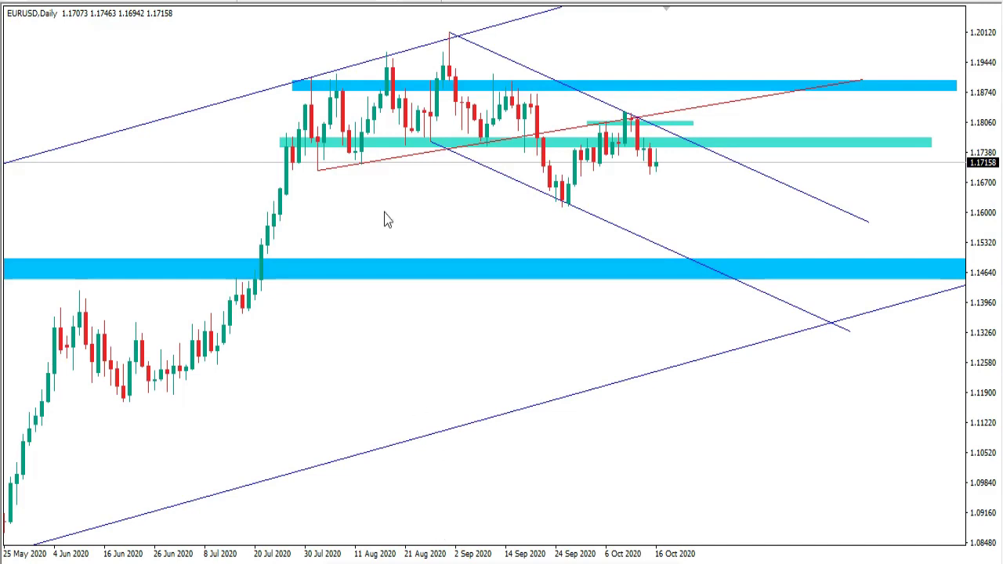
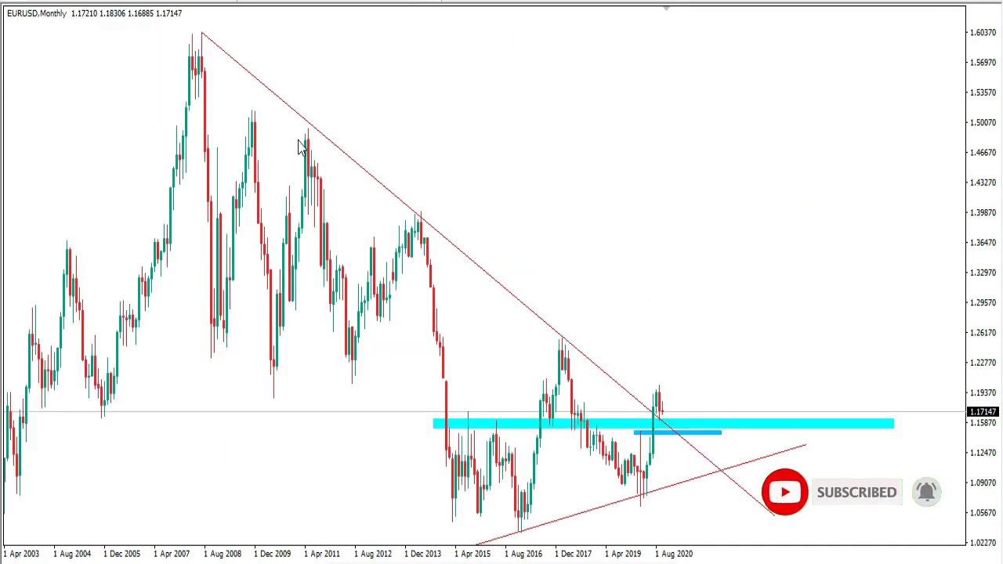
pyautogui.press('-')
pyautogui.press('+')
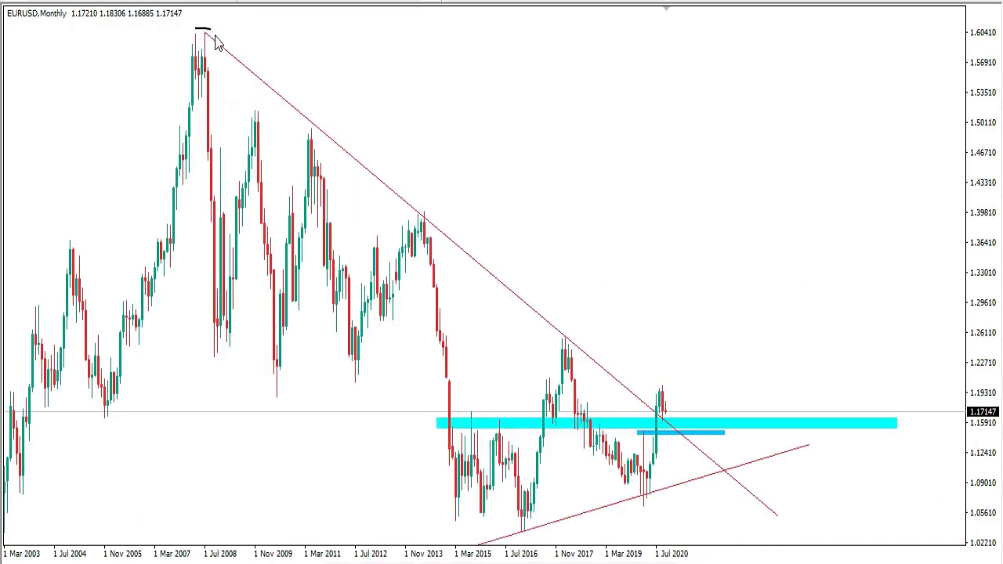
pyautogui.moveTo(302, 124); pyautogui.dragTo(335, 139)
pyautogui.moveTo(392, 218); pyautogui.dragTo(462, 219)
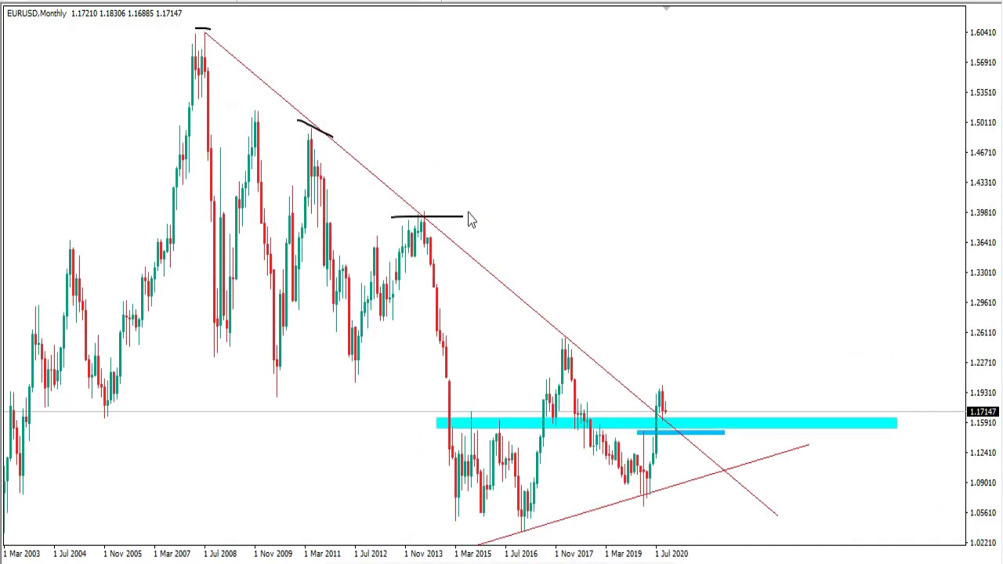
pyautogui.moveTo(549, 341); pyautogui.dragTo(605, 350)
pyautogui.press('Escape')
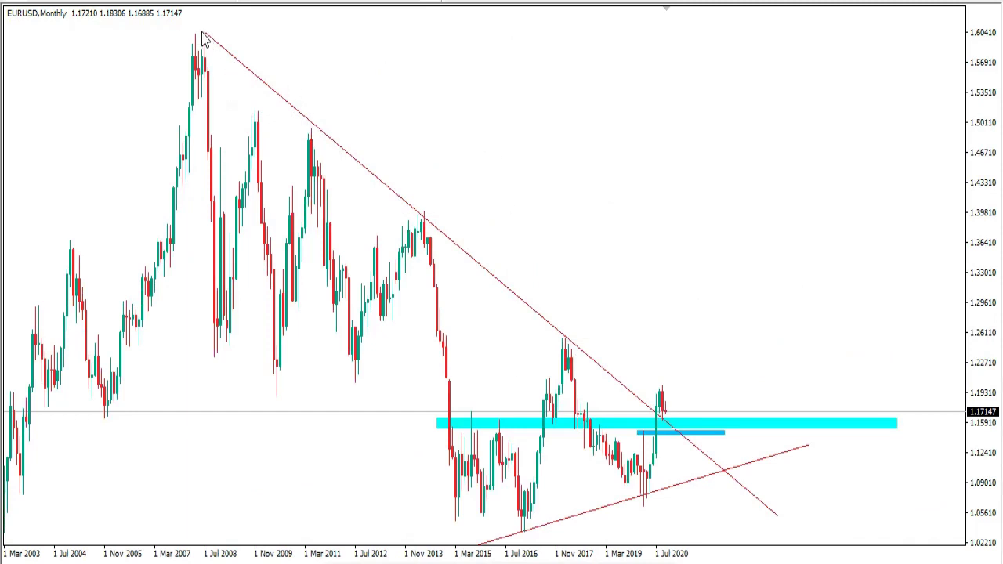
# Examine the falling red trendline on the monthly EURUSD chart from its starting peak to the recent breakout candle.
pyautogui.moveTo(201, 29); pyautogui.dragTo(207, 33)
pyautogui.press('+')
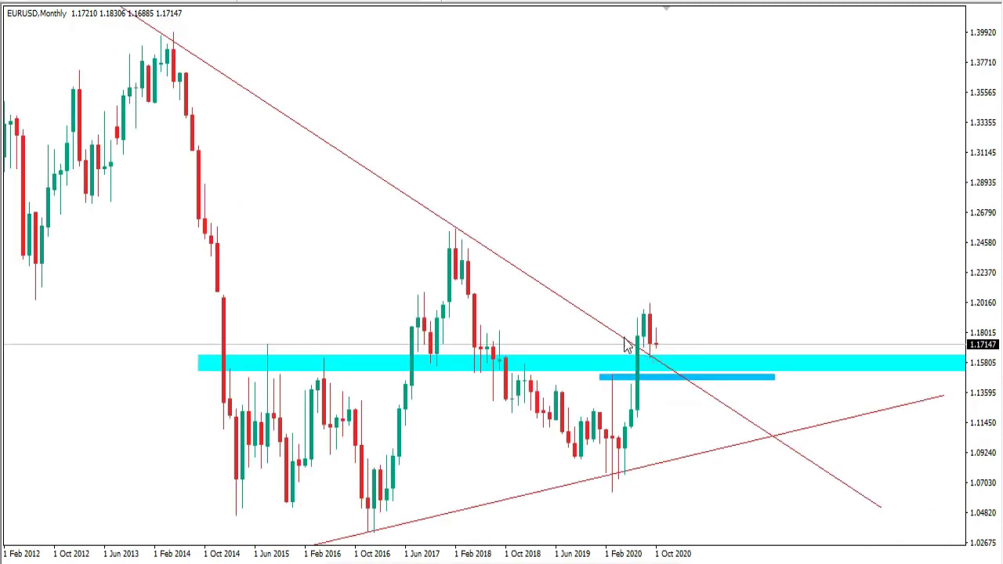
pyautogui.moveTo(627, 335); pyautogui.dragTo(644, 354)
pyautogui.moveTo(629, 341); pyautogui.dragTo(638, 351)
pyautogui.moveTo(631, 340); pyautogui.dragTo(641, 354)
# Mark the past price reactions along the monthly chart's cyan zone and the latest retest near the broken trendline.
pyautogui.moveTo(220, 365); pyautogui.dragTo(354, 371)
pyautogui.moveTo(423, 362); pyautogui.dragTo(492, 368)
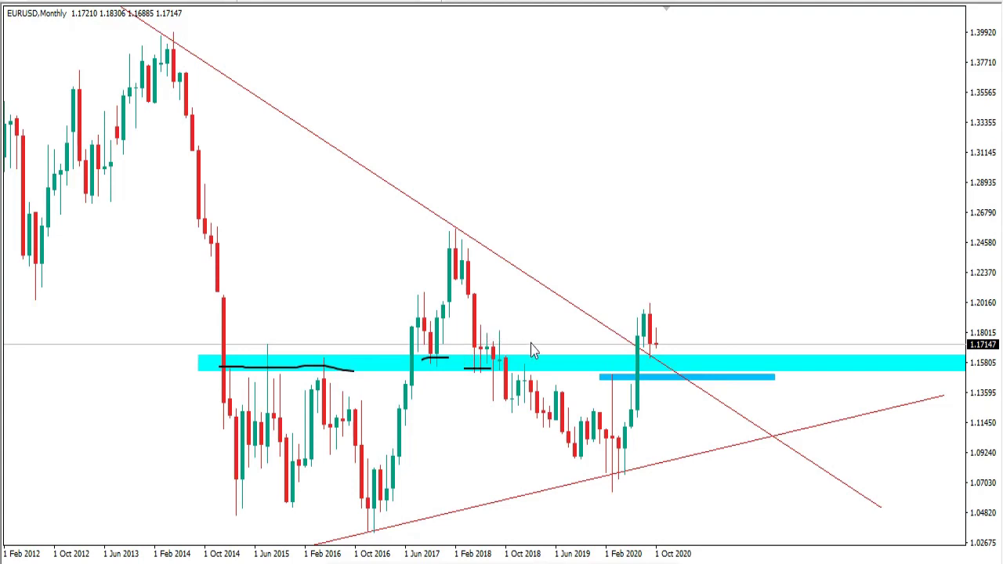
pyautogui.moveTo(650, 358)
pyautogui.mouseDown()
pyautogui.moveTo(688, 364)
pyautogui.moveTo(643, 365)
pyautogui.moveTo(658, 349)
pyautogui.mouseUp()
pyautogui.press('Escape')
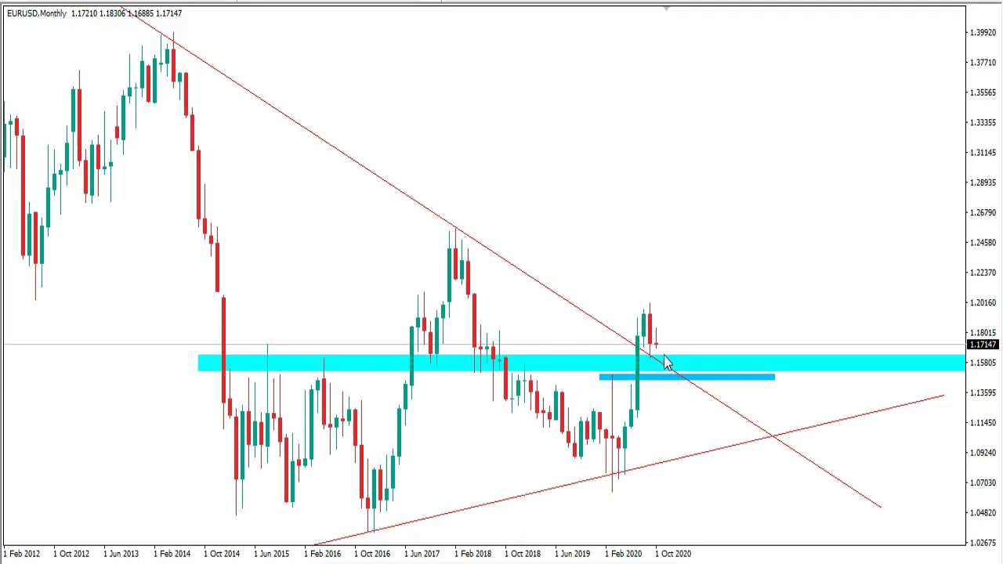
pyautogui.moveTo(643, 355); pyautogui.dragTo(675, 363)
pyautogui.moveTo(660, 336); pyautogui.dragTo(667, 370)
# On the weekly EURUSD chart, sketch the pullback and projected rebound above 1.19309, and circle where the cyan zone meets the falling trendline.
pyautogui.click(411, 2)
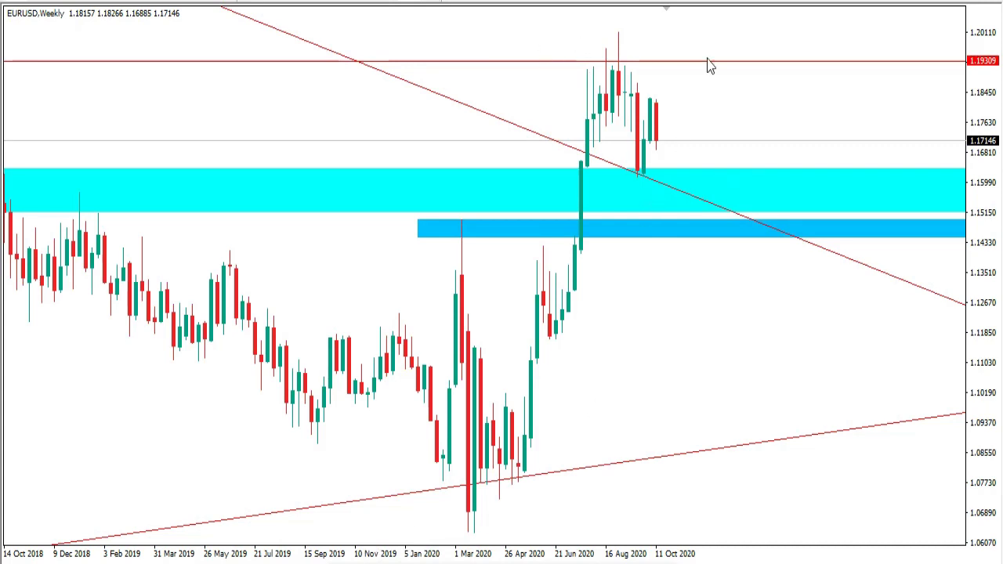
pyautogui.moveTo(616, 45)
pyautogui.mouseDown()
pyautogui.moveTo(638, 171)
pyautogui.moveTo(627, 170)
pyautogui.moveTo(648, 172)
pyautogui.mouseUp()
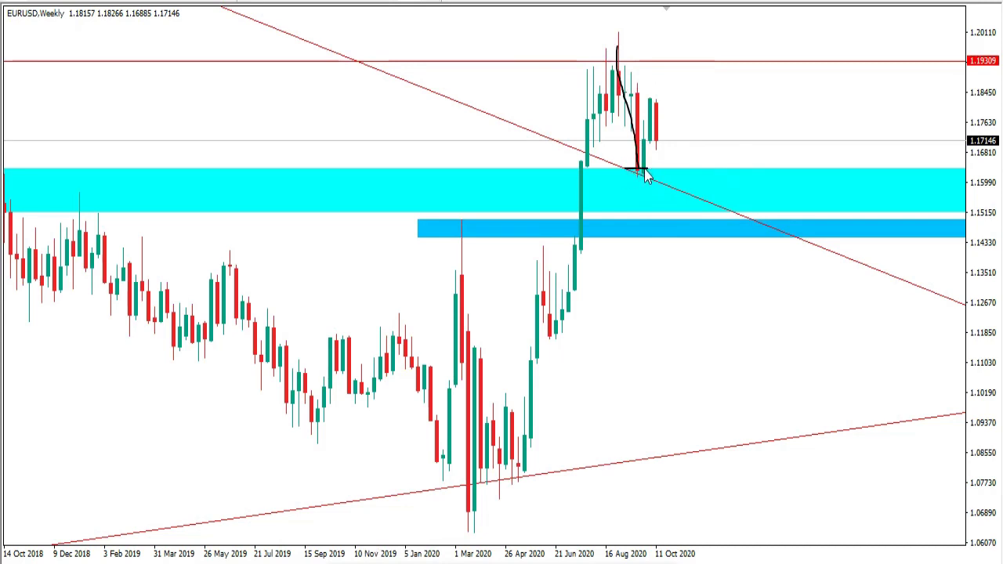
pyautogui.moveTo(639, 168); pyautogui.dragTo(658, 116)
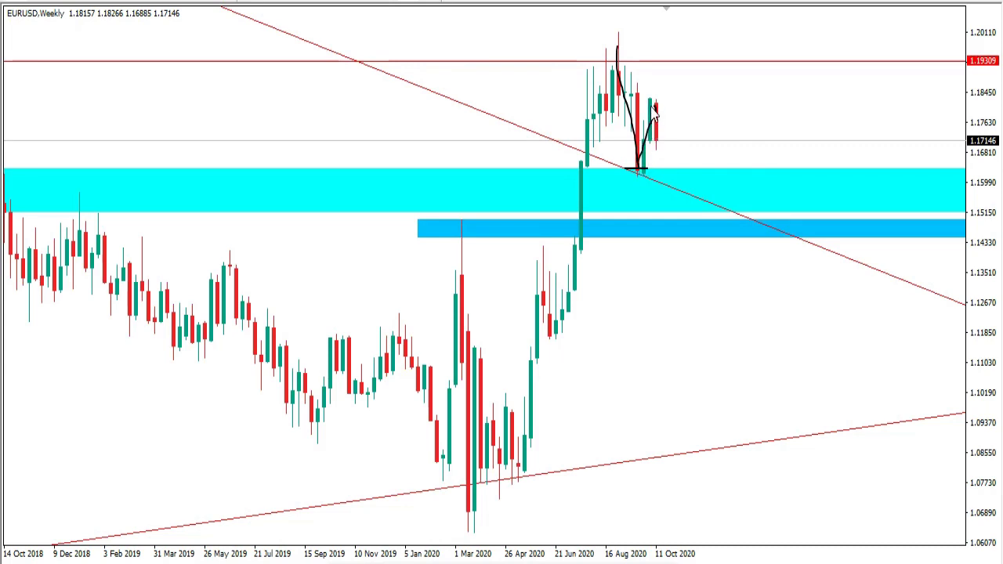
pyautogui.moveTo(658, 115); pyautogui.dragTo(673, 185)
pyautogui.moveTo(675, 190)
pyautogui.mouseDown()
pyautogui.moveTo(700, 159)
pyautogui.moveTo(751, 2)
pyautogui.mouseUp()
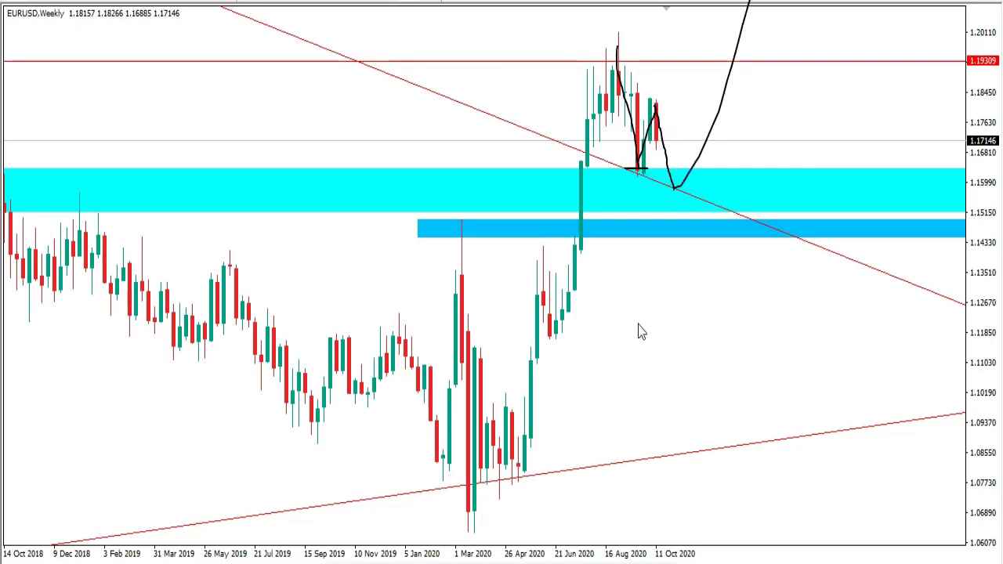
pyautogui.press('Escape')
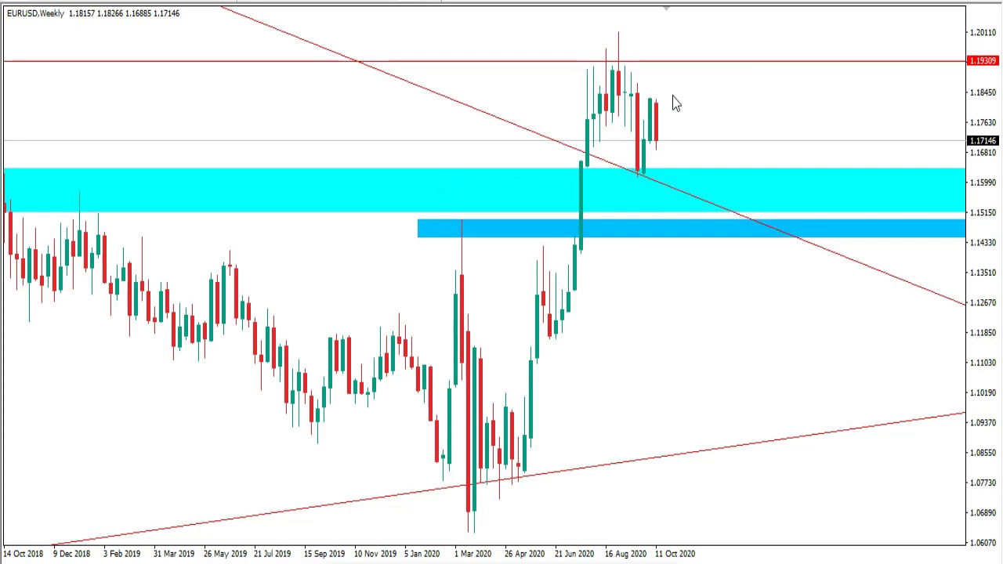
pyautogui.moveTo(625, 62)
pyautogui.mouseDown()
pyautogui.moveTo(648, 173)
pyautogui.moveTo(654, 103)
pyautogui.moveTo(664, 182)
pyautogui.moveTo(693, 217)
pyautogui.moveTo(682, 216)
pyautogui.moveTo(725, 168)
pyautogui.moveTo(650, 200)
pyautogui.mouseUp()
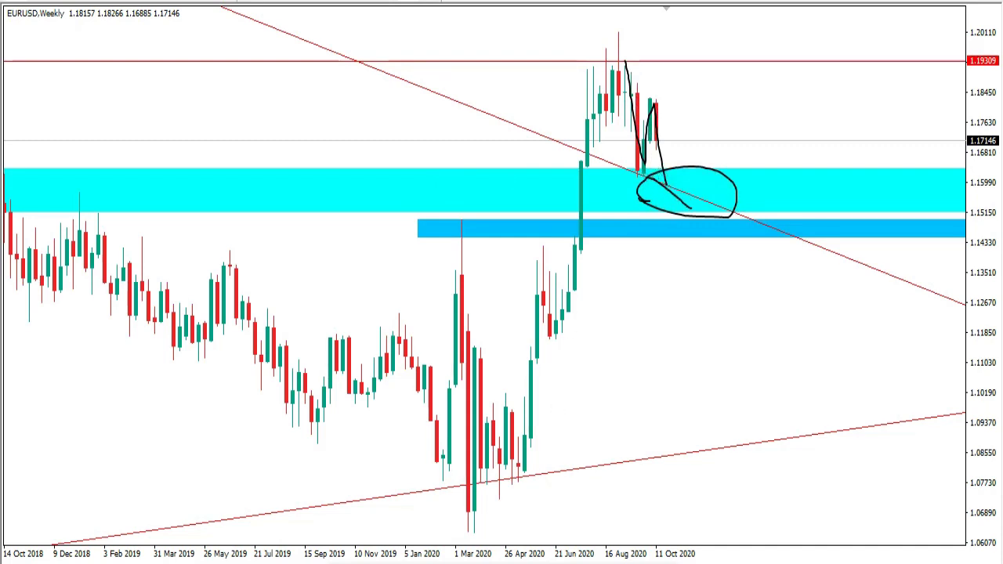
pyautogui.press('Escape')
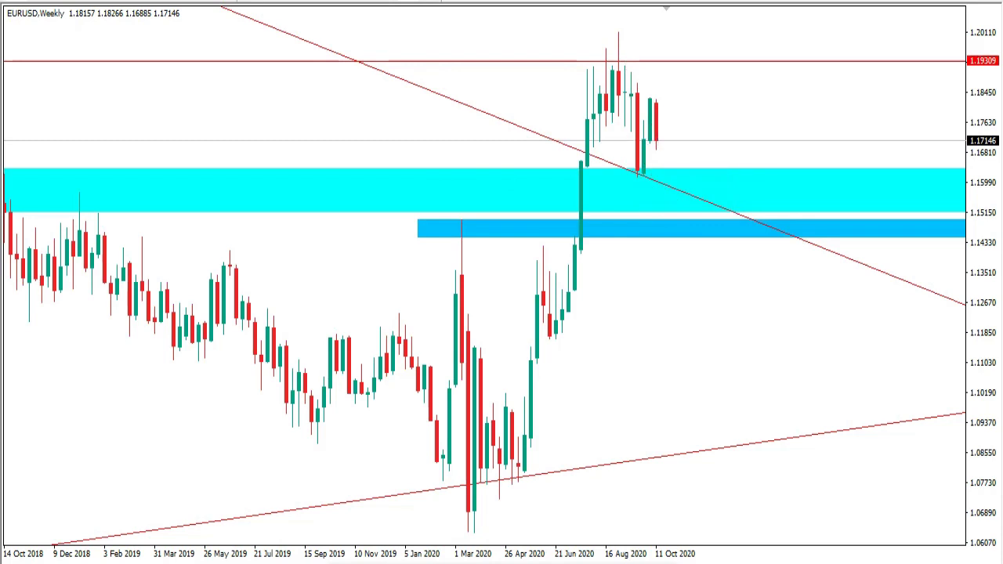
# On the daily EURUSD chart, mark the price reactions along the upper blue zone and the long turquoise zone, then clear them.
pyautogui.click(404, 2)
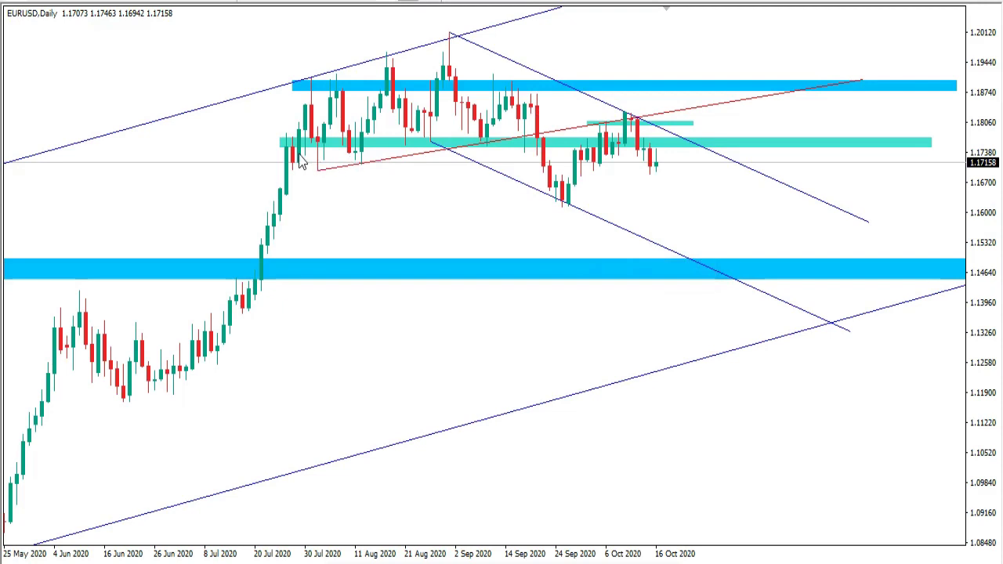
pyautogui.moveTo(280, 142); pyautogui.dragTo(371, 142)
pyautogui.moveTo(313, 83); pyautogui.dragTo(558, 78)
pyautogui.moveTo(375, 146); pyautogui.dragTo(565, 147)
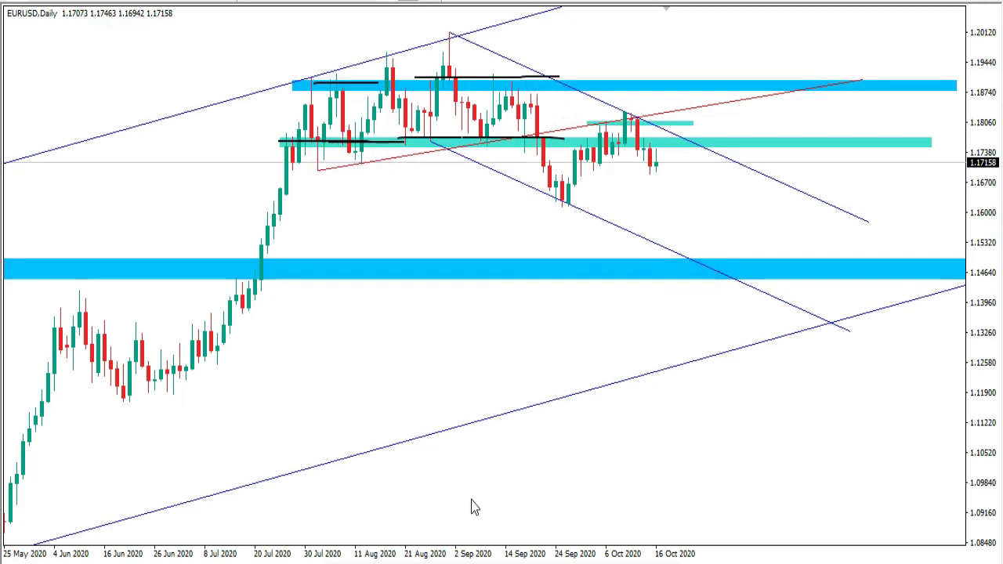
pyautogui.press('Escape')
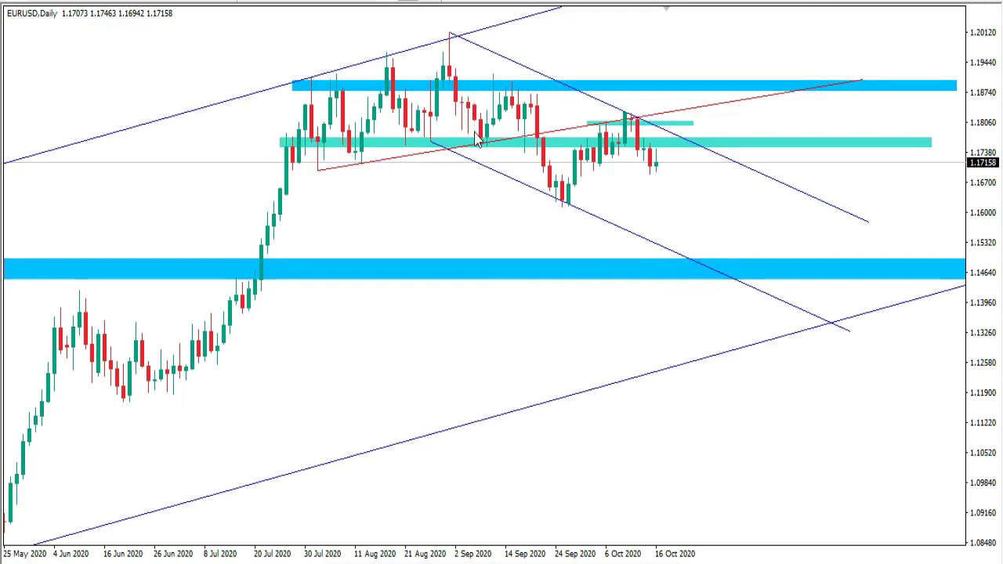
# Trace the daily price drop to the lower falling channel line and its rebound to the turquoise zone, then clear the drawing.
pyautogui.moveTo(530, 99); pyautogui.dragTo(564, 206)
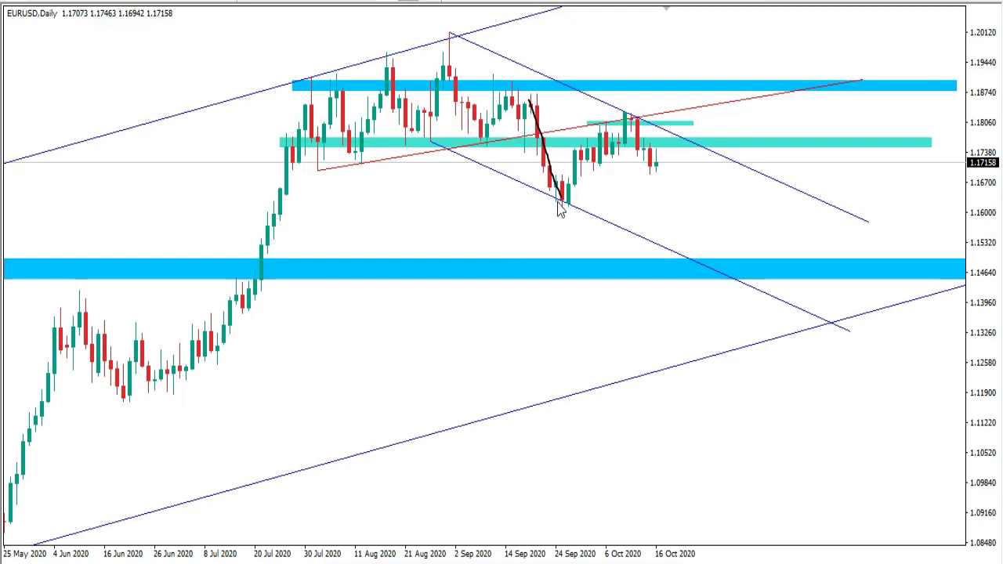
pyautogui.moveTo(563, 206)
pyautogui.mouseDown()
pyautogui.moveTo(586, 151)
pyautogui.moveTo(577, 143)
pyautogui.moveTo(612, 142)
pyautogui.mouseUp()
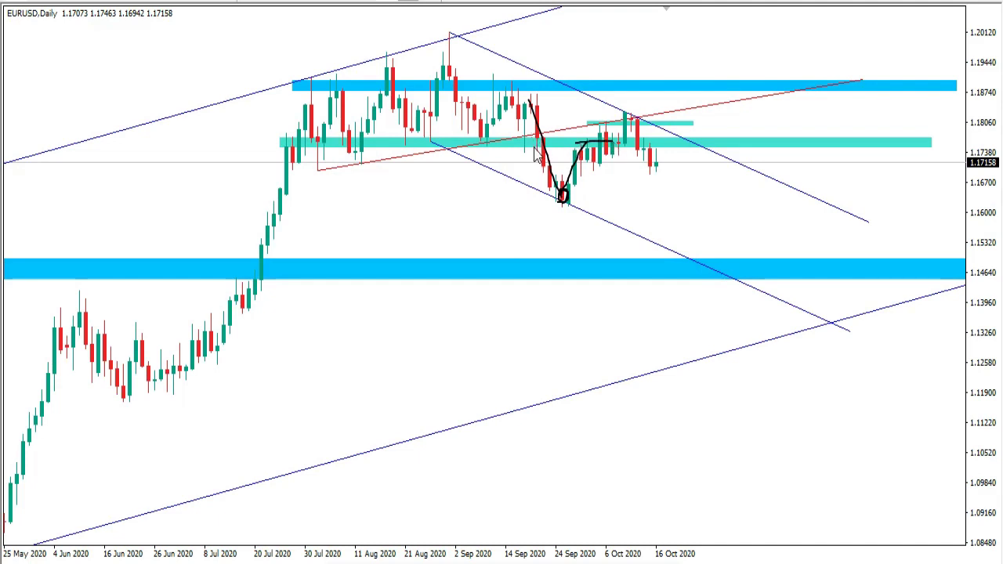
pyautogui.press('Escape')
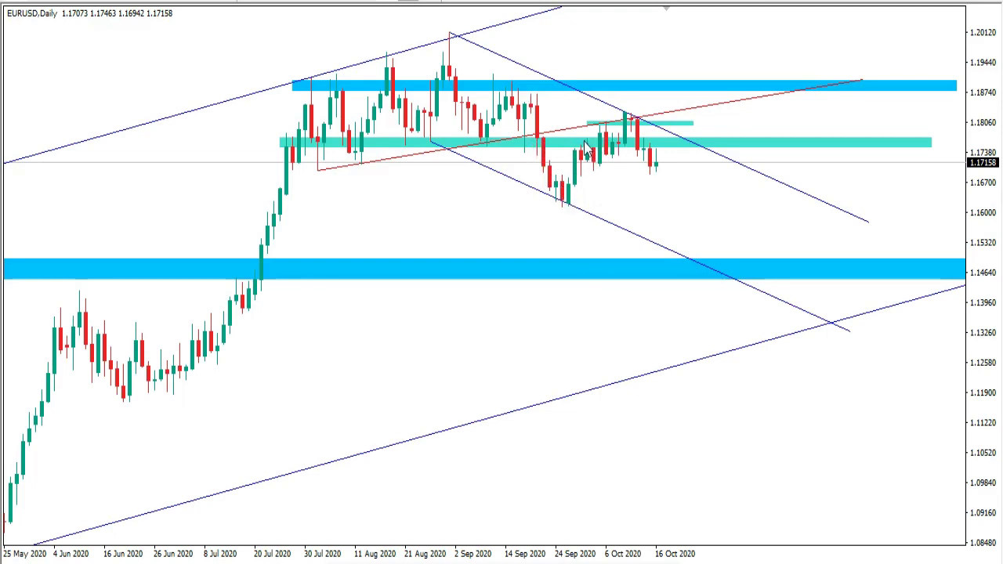
# Mark the turquoise zone retest, the touches along the rising red trendline and the latest rejection beneath it, then clear the marks.
pyautogui.moveTo(566, 146); pyautogui.dragTo(603, 148)
pyautogui.moveTo(307, 170); pyautogui.dragTo(368, 159)
pyautogui.moveTo(470, 139); pyautogui.dragTo(529, 133)
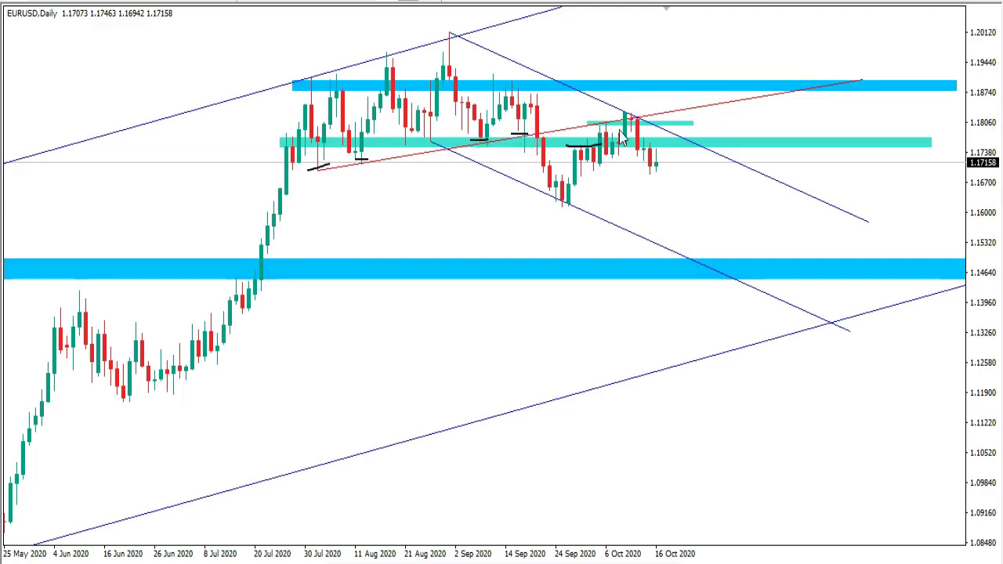
pyautogui.moveTo(625, 122); pyautogui.dragTo(639, 116)
pyautogui.moveTo(636, 118); pyautogui.dragTo(641, 149)
pyautogui.press('Escape')
# Sketch a projected fall from the current daily EURUSD price to the lower blue zone, mark that target, and clear the drawing.
pyautogui.moveTo(660, 158); pyautogui.dragTo(680, 261)
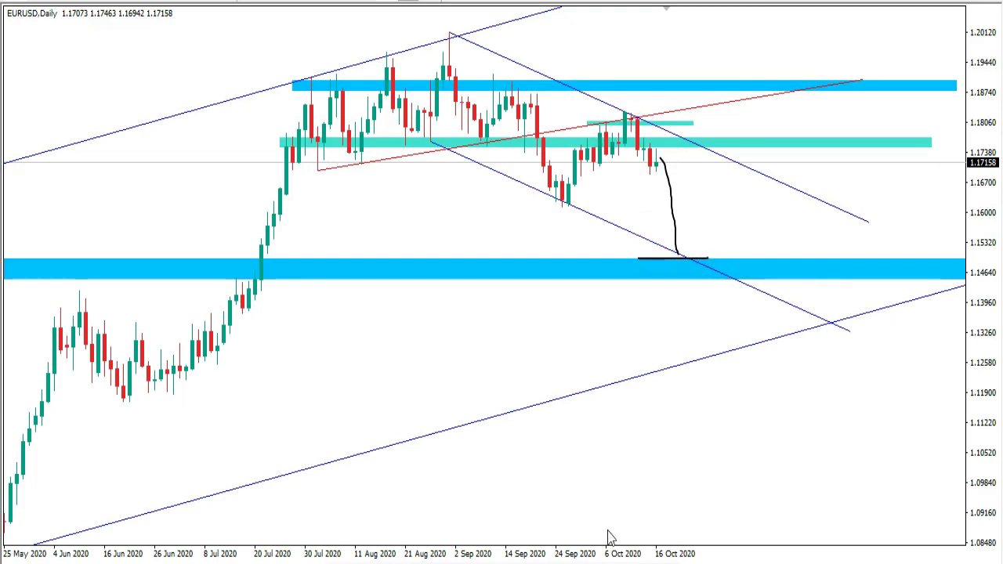
pyautogui.press('Escape')
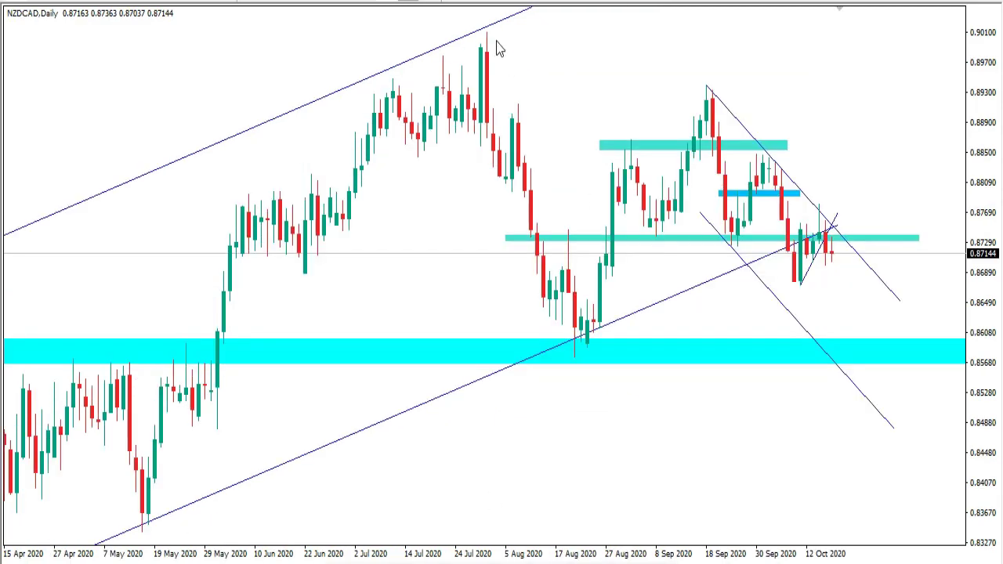
# On the monthly NZDCAD chart, trace the downtrend inside the falling channel, then clear the drawing.
pyautogui.click(437, 1)
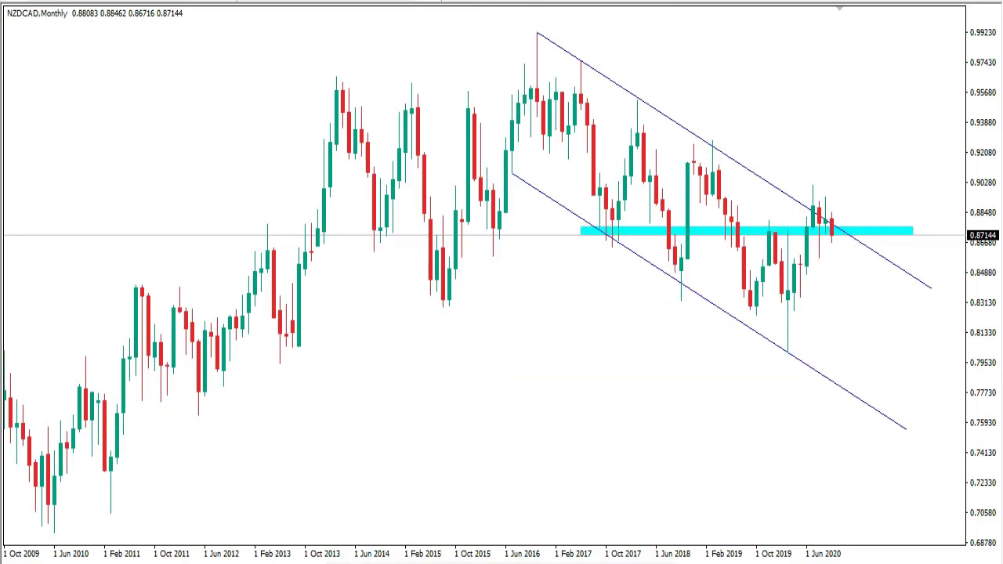
pyautogui.moveTo(508, 94)
pyautogui.mouseDown()
pyautogui.moveTo(552, 115)
pyautogui.moveTo(805, 315)
pyautogui.moveTo(800, 287)
pyautogui.moveTo(807, 311)
pyautogui.moveTo(787, 317)
pyautogui.mouseUp()
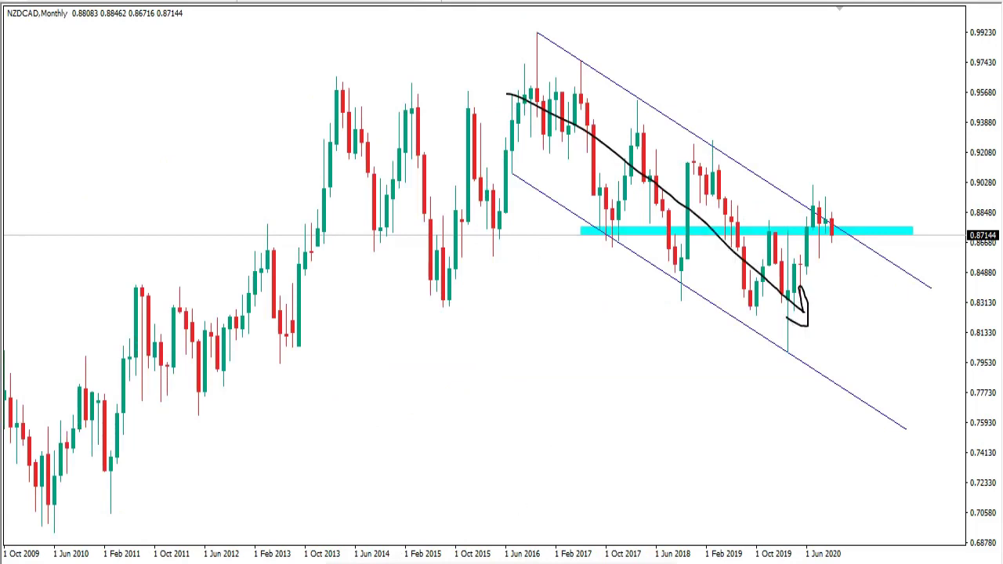
pyautogui.press('Escape')
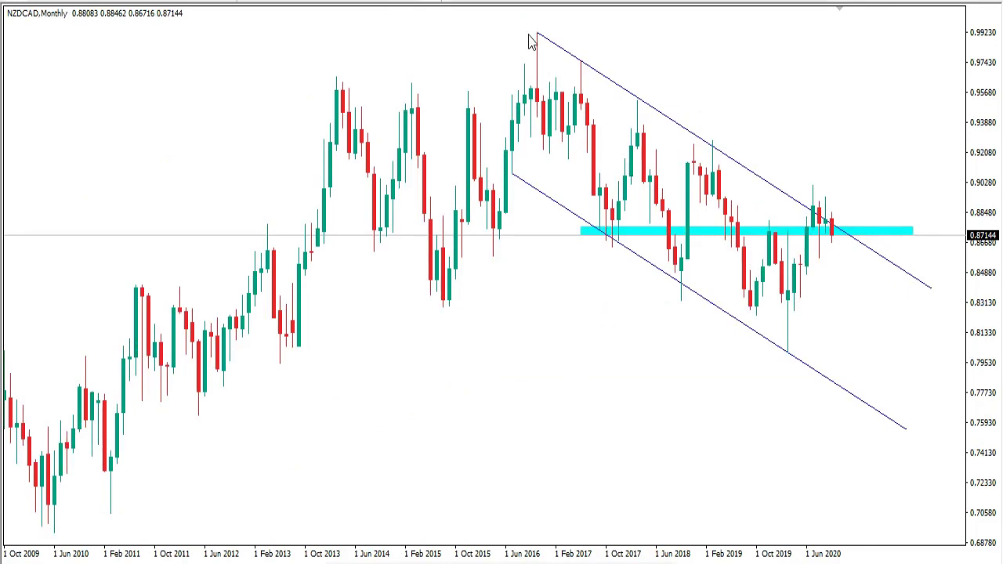
# Mark the swing highs along the upper line of the monthly NZDCAD channel and the recent candles around it, clearing the marks.
pyautogui.moveTo(528, 31); pyautogui.dragTo(593, 58)
pyautogui.moveTo(627, 98); pyautogui.dragTo(659, 97)
pyautogui.moveTo(674, 143); pyautogui.dragTo(732, 144)
pyautogui.moveTo(799, 205); pyautogui.dragTo(851, 237)
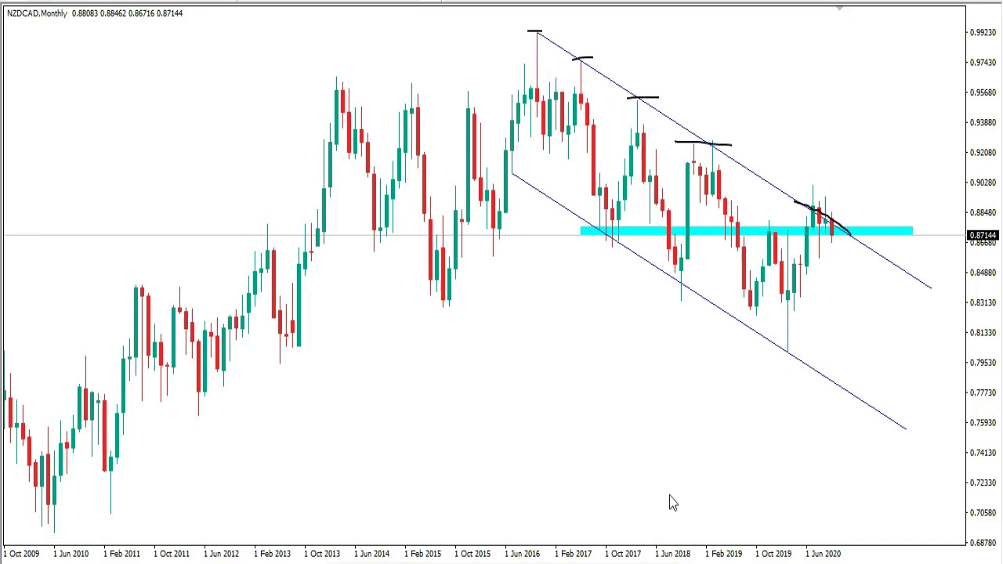
pyautogui.press('Escape')
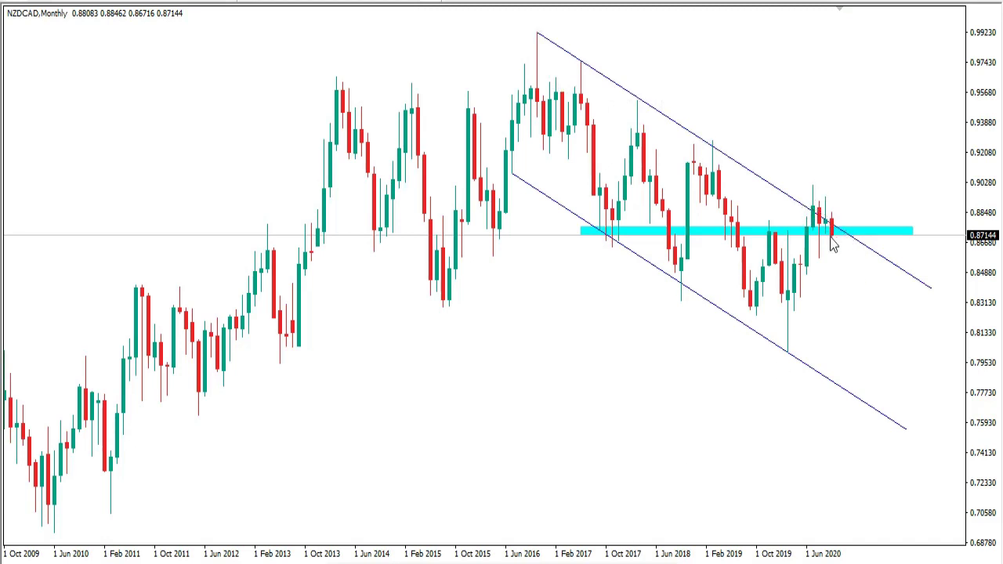
pyautogui.moveTo(804, 197); pyautogui.dragTo(852, 239)
pyautogui.press('Escape')
# On the weekly NZDCAD chart, trace the recent swings between the lower zone and the falling channel's upper line, clearing the drawing.
pyautogui.click(407, 0)
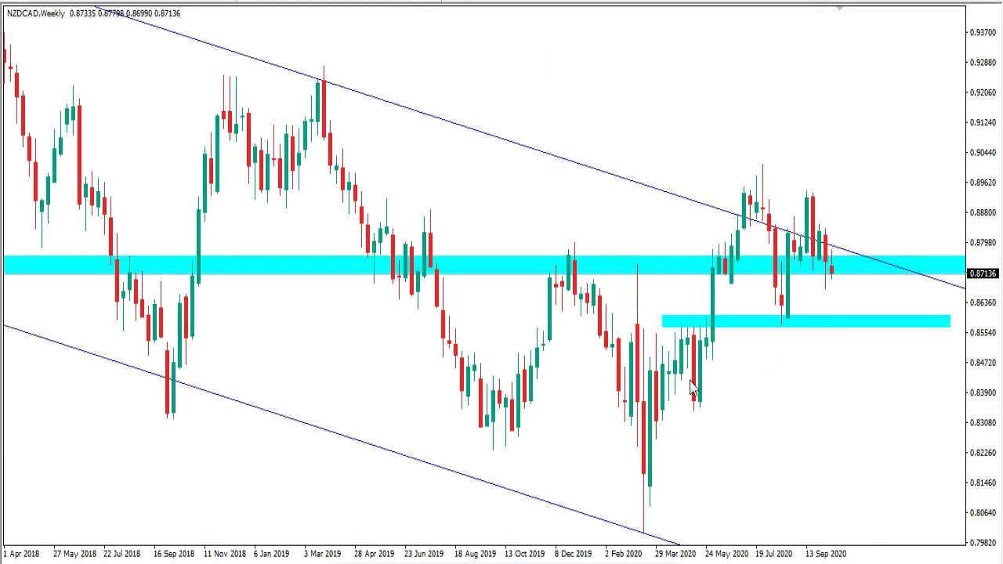
pyautogui.moveTo(691, 376)
pyautogui.mouseDown()
pyautogui.moveTo(747, 188)
pyautogui.moveTo(779, 317)
pyautogui.moveTo(815, 203)
pyautogui.moveTo(821, 249)
pyautogui.mouseUp()
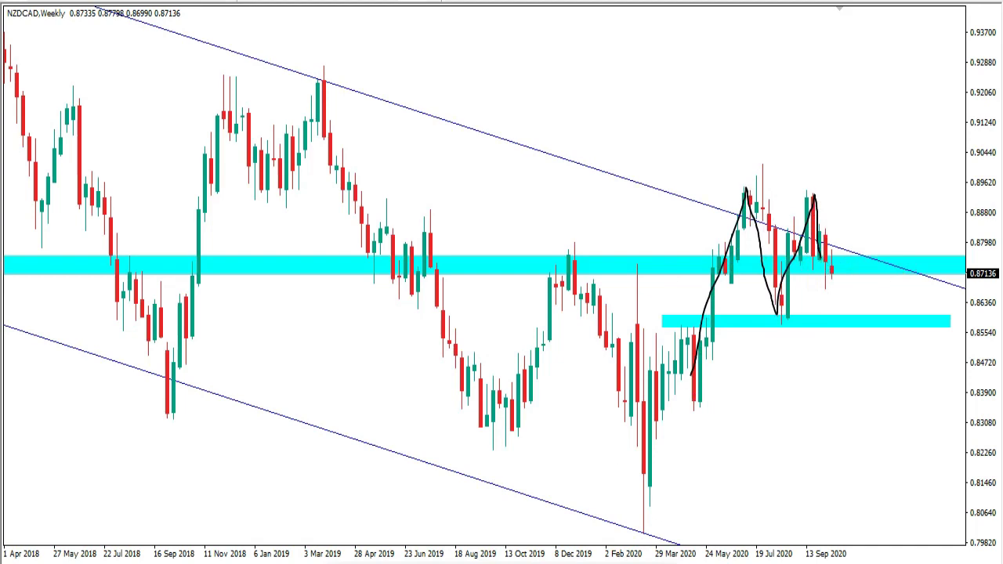
pyautogui.press('Escape')
# Mark the upper cyan zone from the December 2019 high to current price, then the lower cyan zone, clearing each drawing.
pyautogui.moveTo(535, 272)
pyautogui.mouseDown()
pyautogui.moveTo(599, 260)
pyautogui.moveTo(557, 263)
pyautogui.moveTo(620, 274)
pyautogui.moveTo(890, 263)
pyautogui.mouseUp()
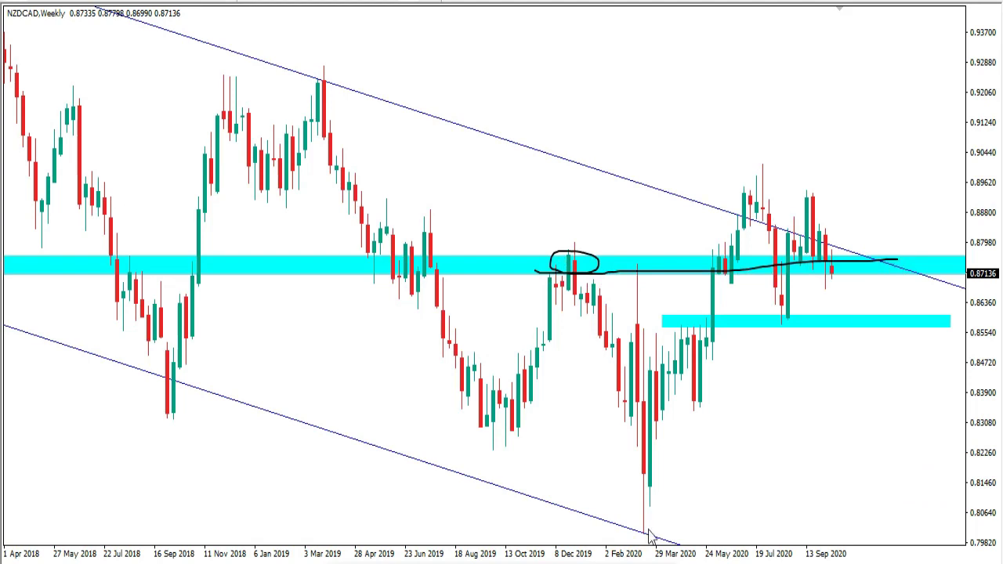
pyautogui.press('Escape')
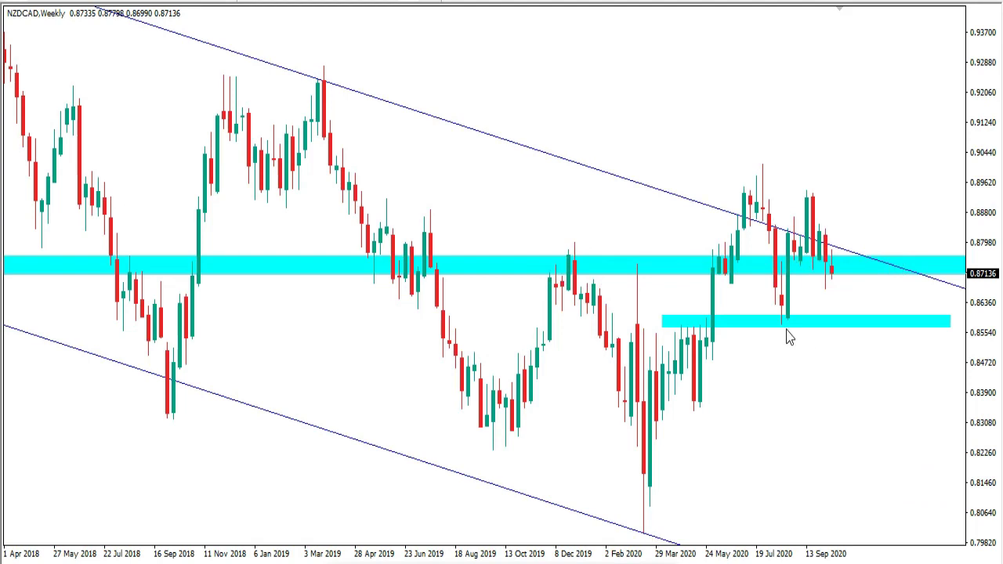
pyautogui.moveTo(761, 323); pyautogui.dragTo(926, 329)
pyautogui.press('Escape')
# Circle the two recent weekly peaks, sketch a projected drop through the lower cyan zone with a retest, and clear the drawing.
pyautogui.moveTo(723, 197)
pyautogui.mouseDown()
pyautogui.moveTo(779, 202)
pyautogui.moveTo(728, 188)
pyautogui.moveTo(741, 206)
pyautogui.mouseUp()
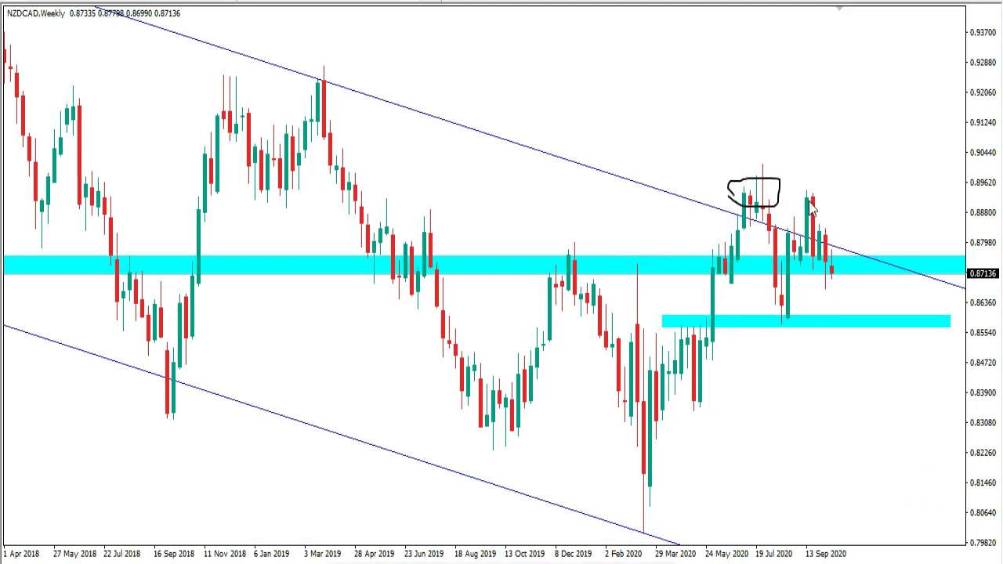
pyautogui.moveTo(809, 205)
pyautogui.mouseDown()
pyautogui.moveTo(827, 192)
pyautogui.moveTo(805, 205)
pyautogui.mouseUp()
pyautogui.moveTo(831, 267)
pyautogui.mouseDown()
pyautogui.moveTo(847, 311)
pyautogui.moveTo(881, 317)
pyautogui.mouseUp()
pyautogui.moveTo(841, 321)
pyautogui.mouseDown()
pyautogui.moveTo(853, 351)
pyautogui.moveTo(855, 337)
pyautogui.moveTo(874, 417)
pyautogui.mouseUp()
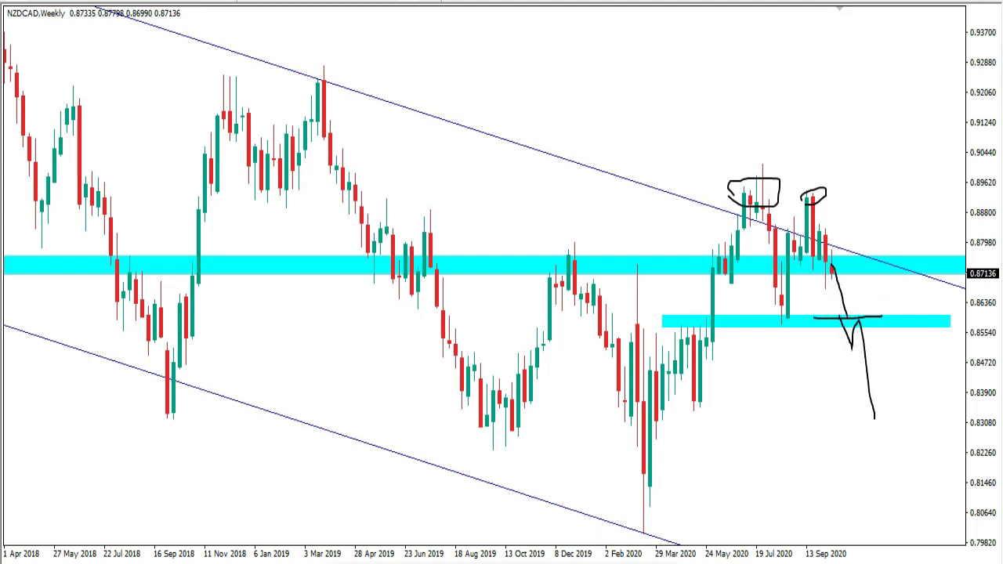
pyautogui.press('Escape')
# On the daily NZDCAD chart, extend the rising channel's lower line beyond the current candles.
pyautogui.click(389, 1)
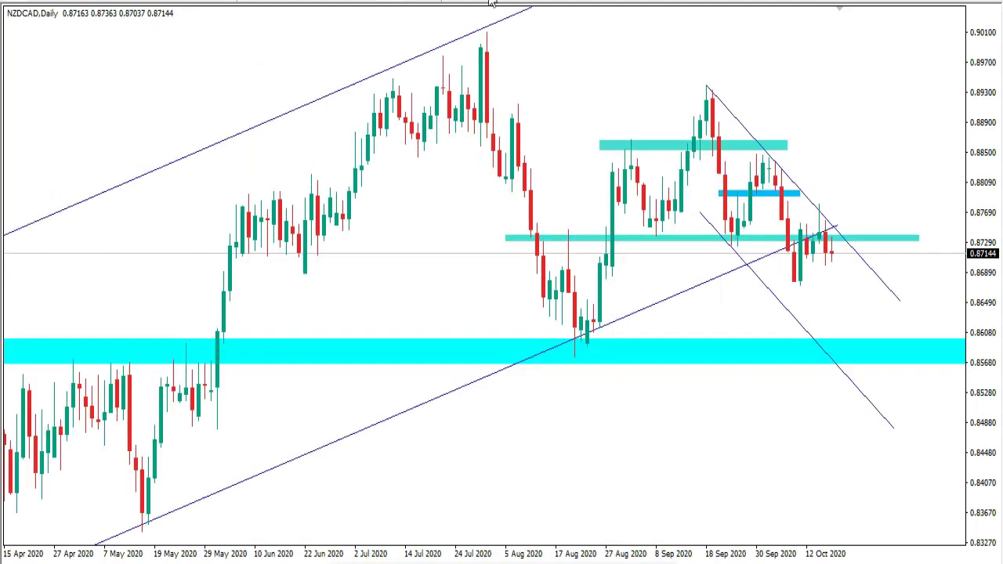
pyautogui.press('-')
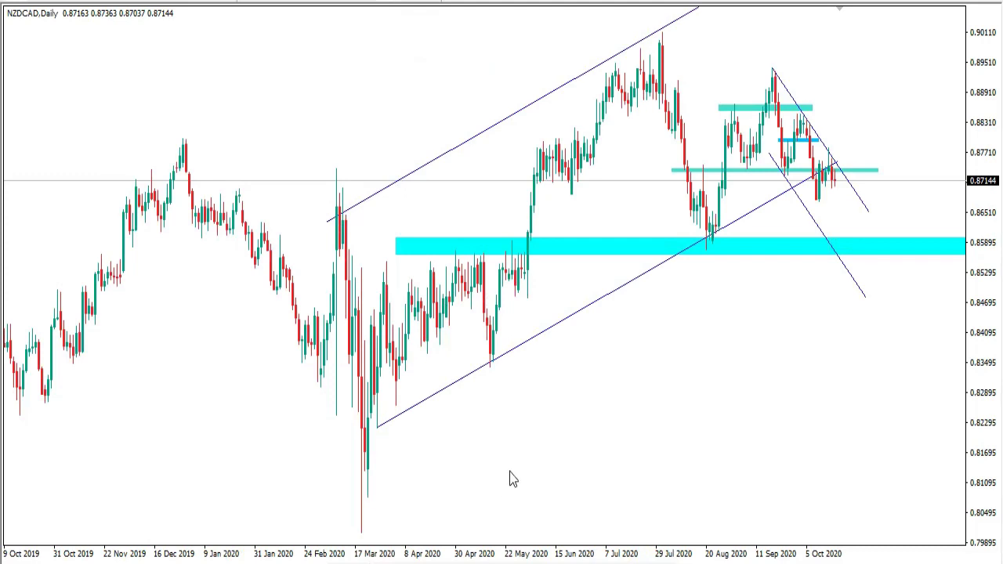
pyautogui.doubleClick(514, 350)
pyautogui.moveTo(835, 159); pyautogui.dragTo(887, 146)
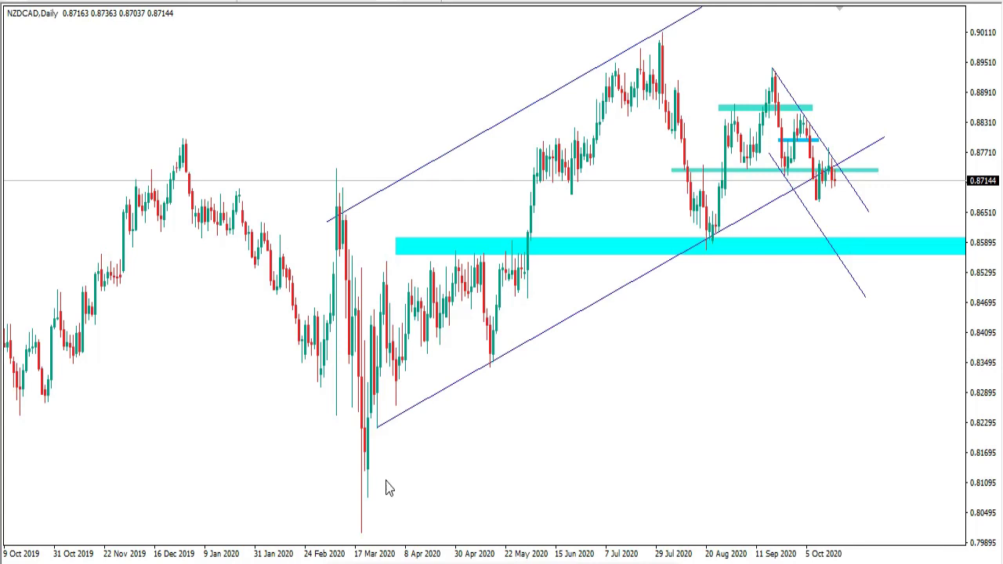
# Trace the uptrend inside the rising daily channel, mark the touches along its upper and lower lines, and clear the marks.
pyautogui.moveTo(390, 330)
pyautogui.mouseDown()
pyautogui.moveTo(526, 205)
pyautogui.moveTo(693, 97)
pyautogui.moveTo(741, 75)
pyautogui.moveTo(743, 93)
pyautogui.moveTo(738, 70)
pyautogui.moveTo(713, 62)
pyautogui.mouseUp()
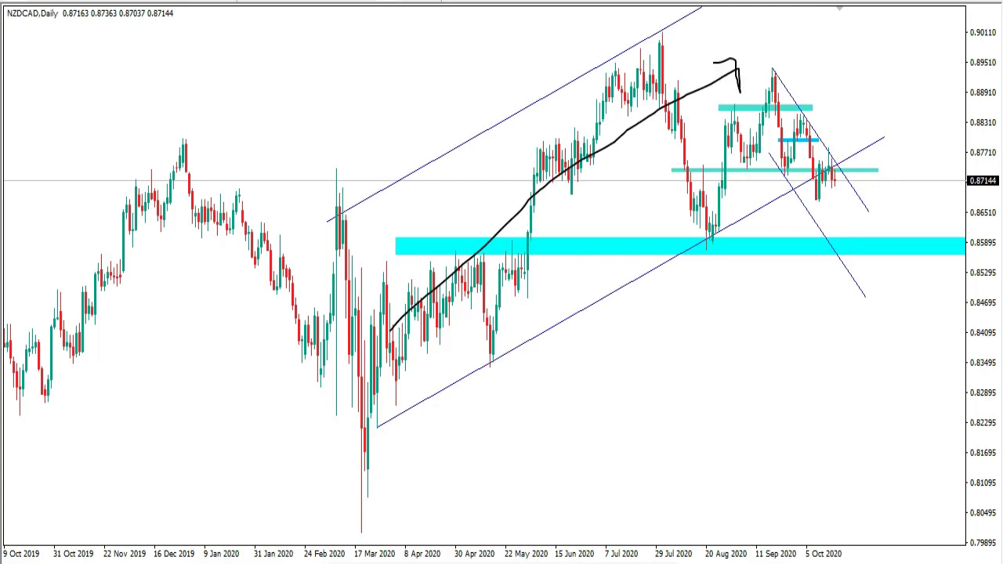
pyautogui.press('Escape')
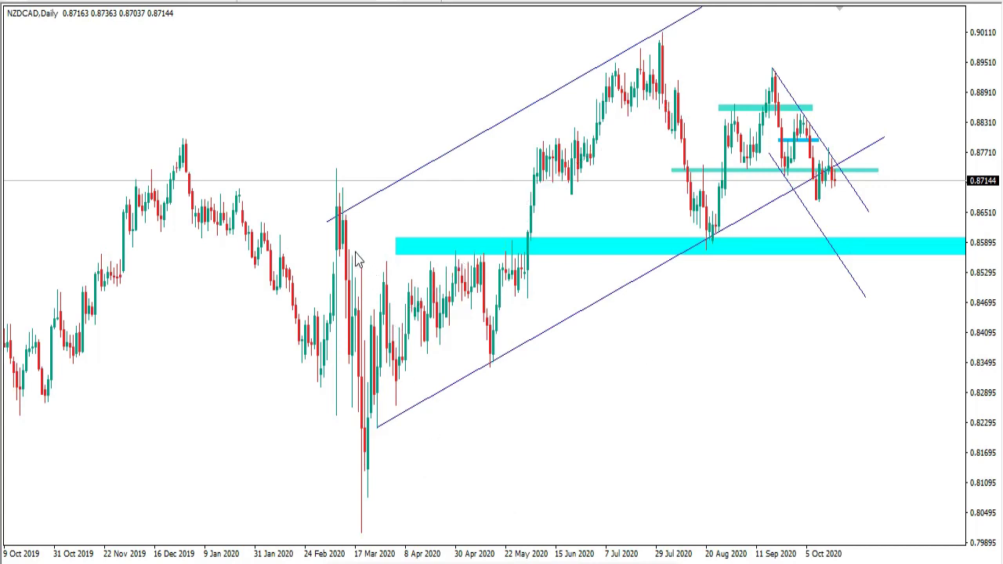
pyautogui.moveTo(326, 212); pyautogui.dragTo(379, 201)
pyautogui.moveTo(594, 77); pyautogui.dragTo(675, 30)
pyautogui.moveTo(365, 413); pyautogui.dragTo(437, 403)
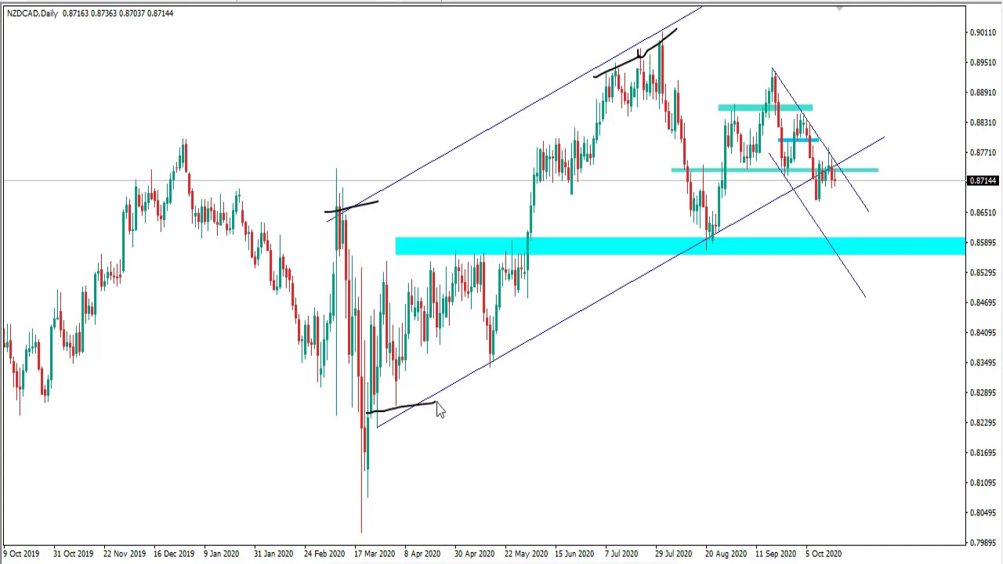
pyautogui.moveTo(481, 357); pyautogui.dragTo(537, 351)
pyautogui.moveTo(694, 237); pyautogui.dragTo(741, 237)
pyautogui.press('Escape')
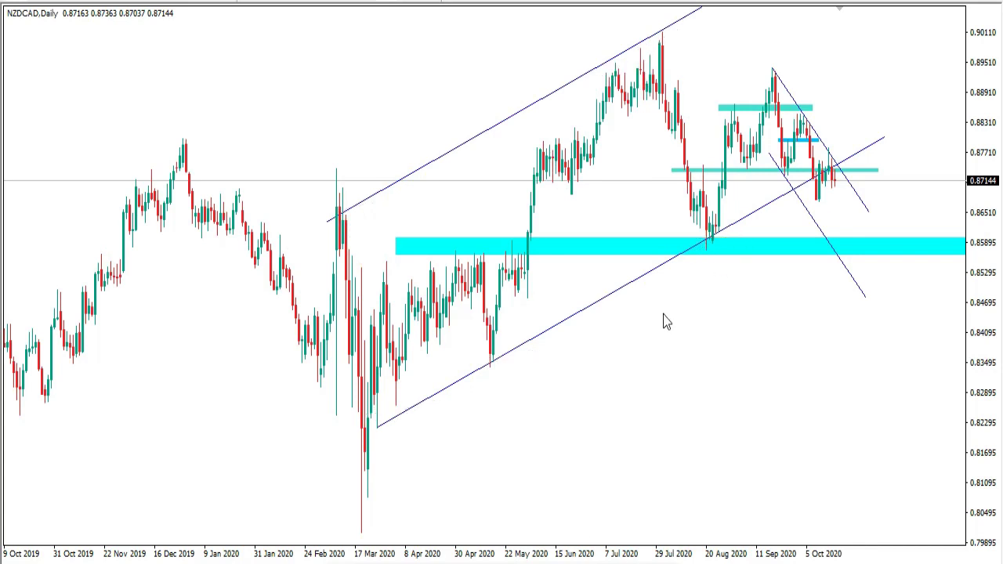
# Mark the recent retest of the rising channel's lower line from below, and the August low touching that line.
pyautogui.moveTo(815, 177)
pyautogui.mouseDown()
pyautogui.moveTo(817, 195)
pyautogui.moveTo(828, 165)
pyautogui.mouseUp()
pyautogui.moveTo(832, 168)
pyautogui.mouseDown()
pyautogui.moveTo(851, 157)
pyautogui.moveTo(816, 160)
pyautogui.moveTo(841, 174)
pyautogui.mouseUp()
pyautogui.press('Escape')
pyautogui.moveTo(676, 244); pyautogui.dragTo(728, 246)
# Trace the August break and retest of the lower turquoise zone, mark that level back through the June lows, and clear the drawing.
pyautogui.press('+')
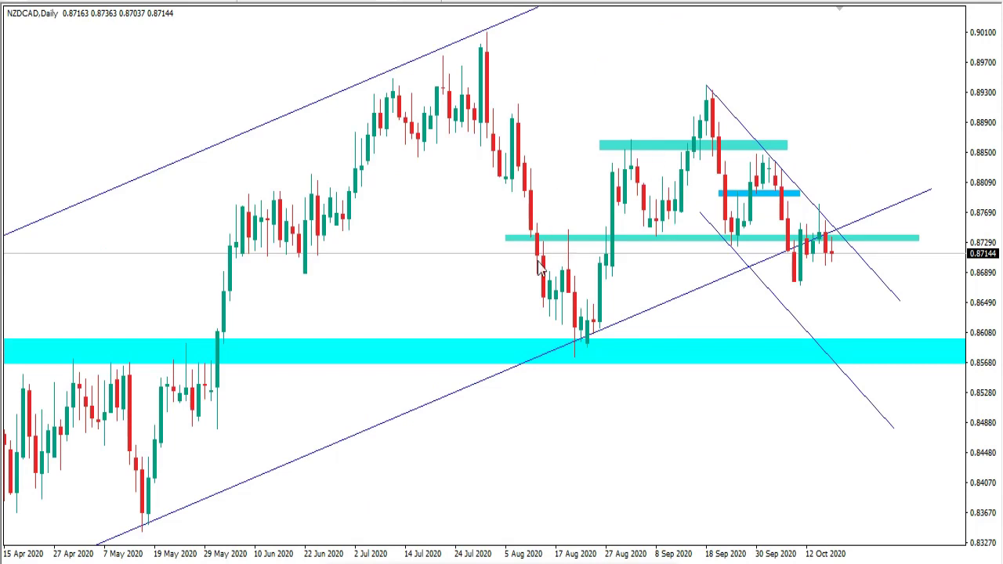
pyautogui.moveTo(515, 145)
pyautogui.mouseDown()
pyautogui.moveTo(545, 304)
pyautogui.moveTo(564, 238)
pyautogui.moveTo(519, 233)
pyautogui.moveTo(589, 234)
pyautogui.mouseUp()
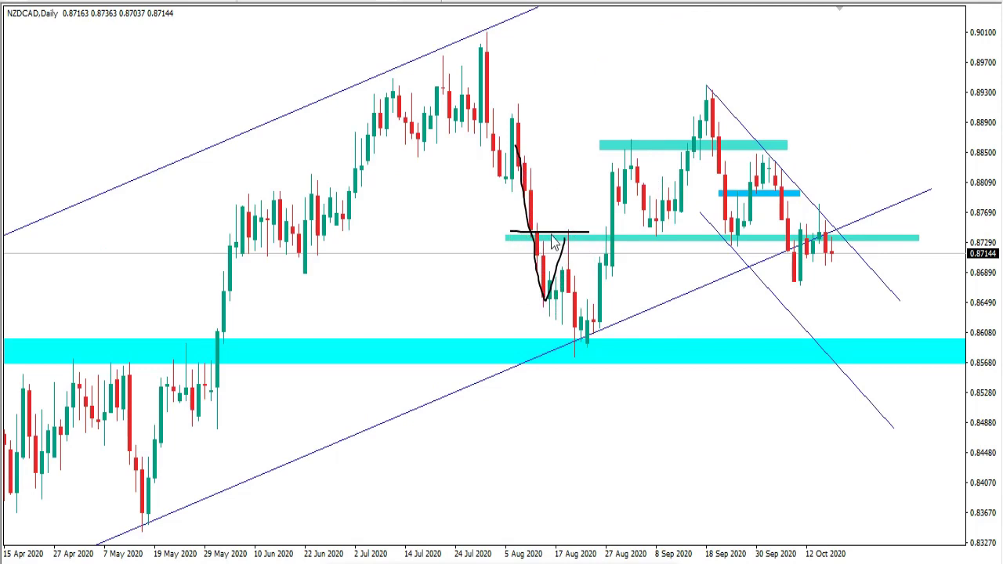
pyautogui.moveTo(215, 241); pyautogui.dragTo(546, 237)
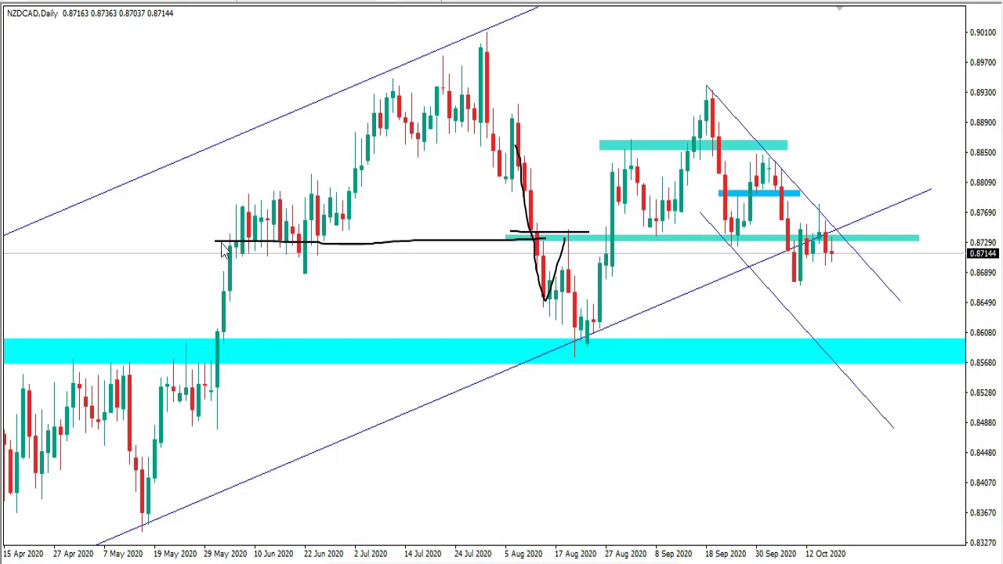
pyautogui.moveTo(227, 249)
pyautogui.mouseDown()
pyautogui.moveTo(320, 250)
pyautogui.moveTo(244, 241)
pyautogui.moveTo(299, 249)
pyautogui.mouseUp()
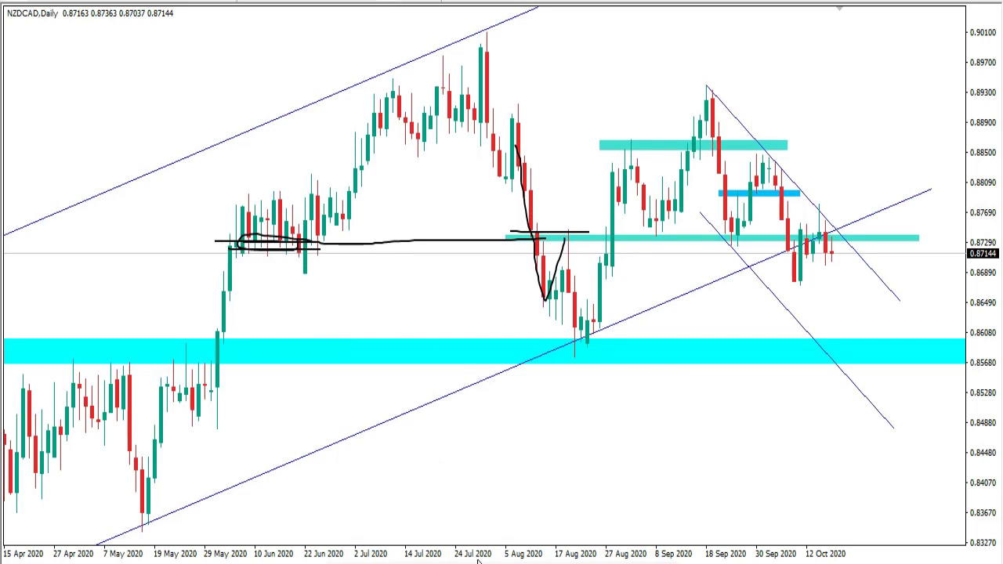
pyautogui.press('Escape')
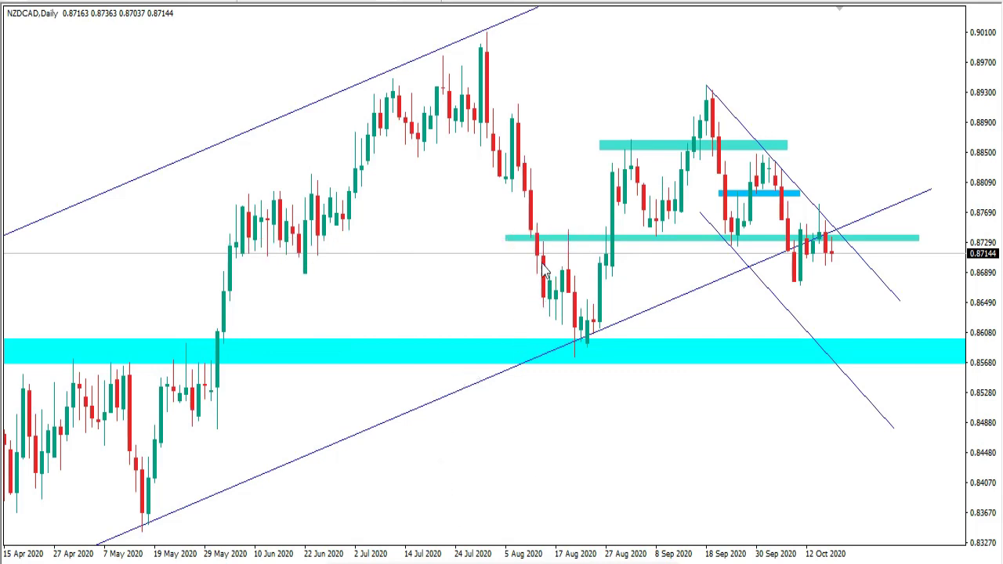
# Trace the daily price swings from the mid-August high through the September peak to the October low, marking the lower turquoise zone's touches.
pyautogui.moveTo(562, 239)
pyautogui.mouseDown()
pyautogui.moveTo(583, 339)
pyautogui.moveTo(627, 160)
pyautogui.moveTo(648, 229)
pyautogui.moveTo(669, 229)
pyautogui.mouseUp()
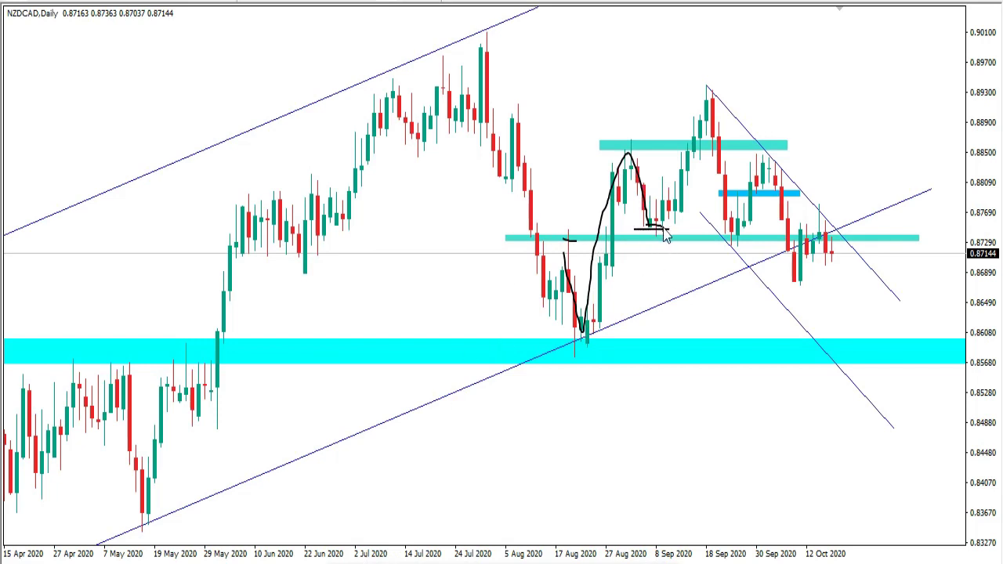
pyautogui.moveTo(661, 228)
pyautogui.mouseDown()
pyautogui.moveTo(674, 168)
pyautogui.moveTo(709, 98)
pyautogui.mouseUp()
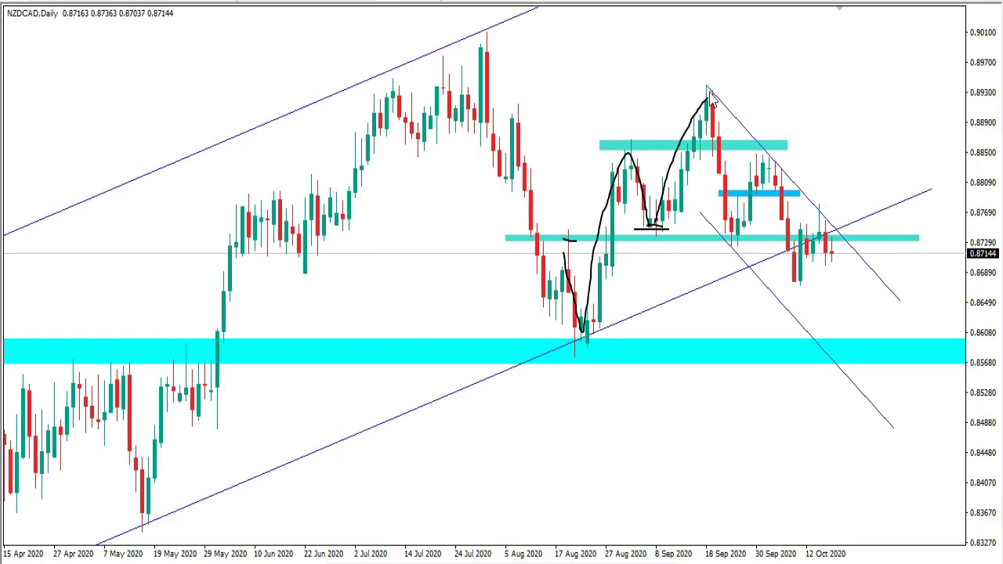
pyautogui.moveTo(718, 110)
pyautogui.mouseDown()
pyautogui.moveTo(722, 228)
pyautogui.moveTo(690, 234)
pyautogui.moveTo(761, 235)
pyautogui.mouseUp()
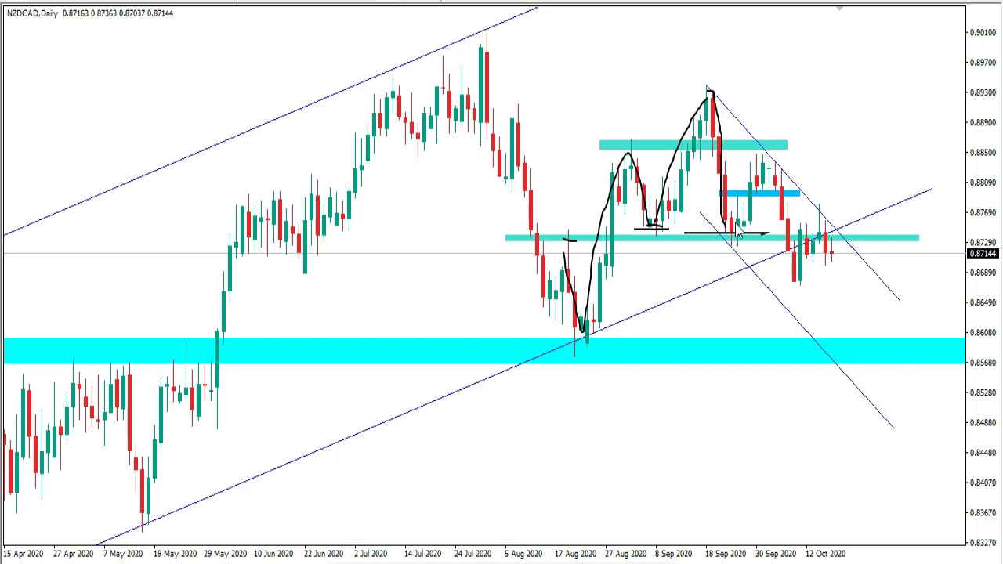
pyautogui.moveTo(735, 232); pyautogui.dragTo(769, 168)
pyautogui.moveTo(769, 168); pyautogui.dragTo(794, 279)
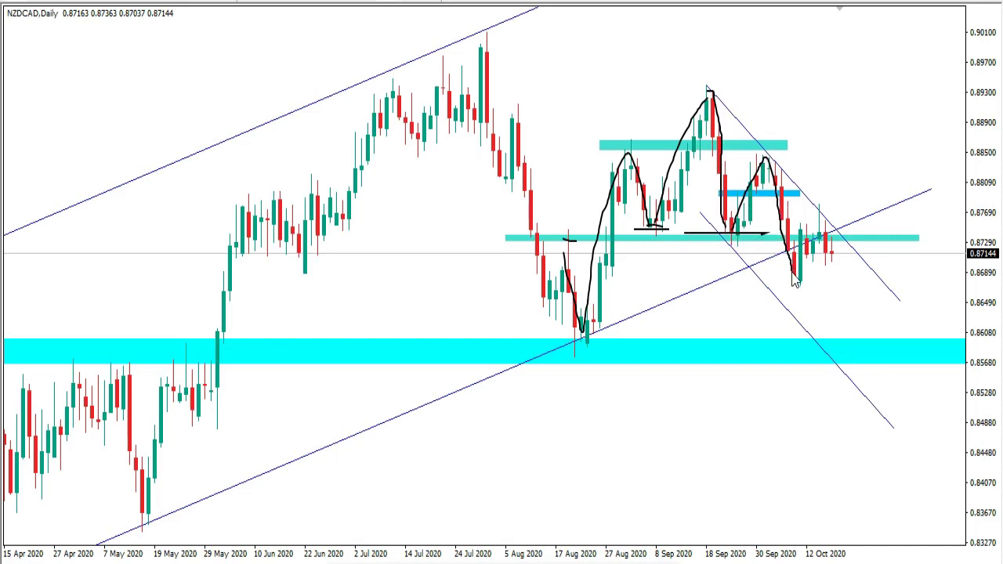
# Mark the neckline along the lower turquoise zone and the three peaks above it, then clear all the drawings.
pyautogui.moveTo(525, 245); pyautogui.dragTo(866, 232)
pyautogui.moveTo(576, 150)
pyautogui.mouseDown()
pyautogui.moveTo(601, 125)
pyautogui.moveTo(652, 149)
pyautogui.mouseUp()
pyautogui.moveTo(666, 101)
pyautogui.mouseDown()
pyautogui.moveTo(678, 78)
pyautogui.moveTo(736, 86)
pyautogui.mouseUp()
pyautogui.moveTo(738, 153)
pyautogui.mouseDown()
pyautogui.moveTo(781, 133)
pyautogui.moveTo(800, 155)
pyautogui.mouseUp()
pyautogui.press('e')
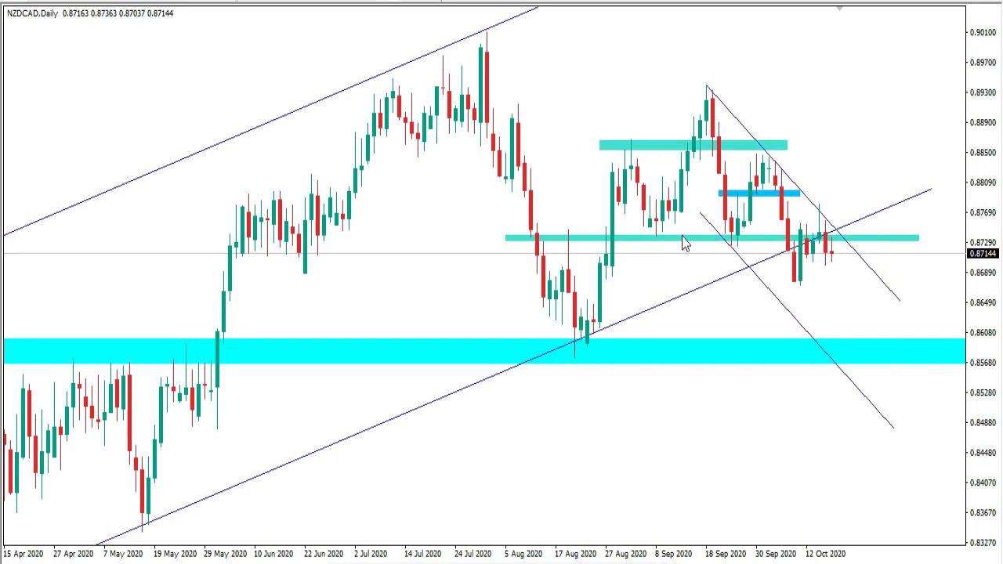
# Mark the touches along the lower turquoise zone, clear them, and trace the rising channel's lower line with its latest retest, clearing the marks.
pyautogui.moveTo(548, 242)
pyautogui.mouseDown()
pyautogui.moveTo(666, 226)
pyautogui.moveTo(839, 233)
pyautogui.mouseUp()
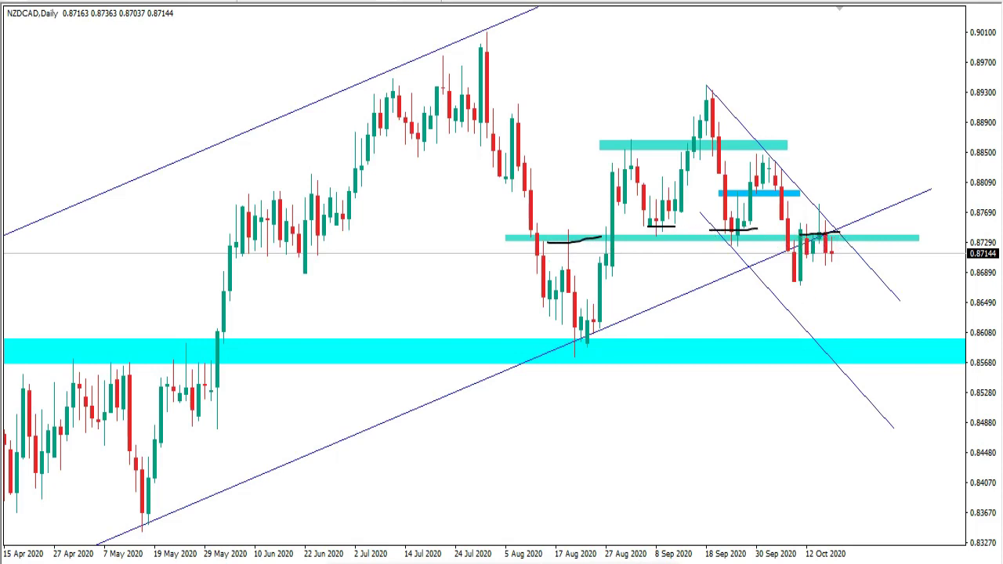
pyautogui.press('e')
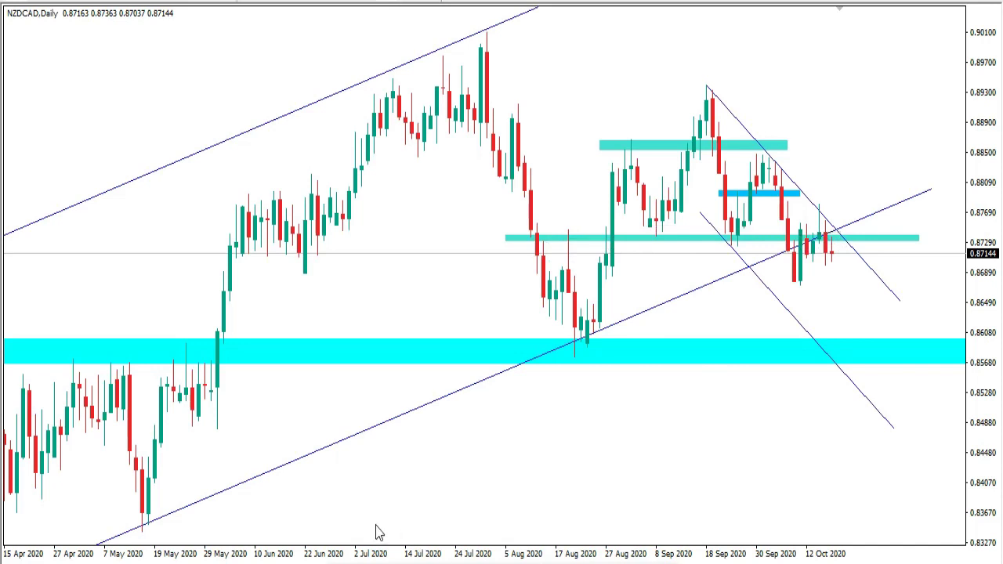
pyautogui.moveTo(303, 456)
pyautogui.mouseDown()
pyautogui.moveTo(505, 385)
pyautogui.moveTo(621, 322)
pyautogui.mouseUp()
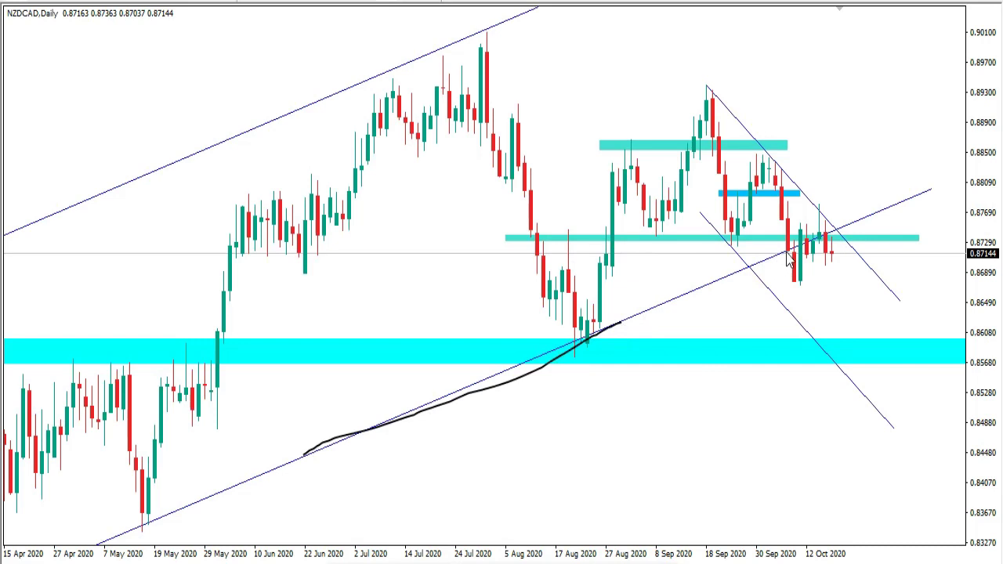
pyautogui.moveTo(791, 250); pyautogui.dragTo(839, 223)
pyautogui.press('Escape')
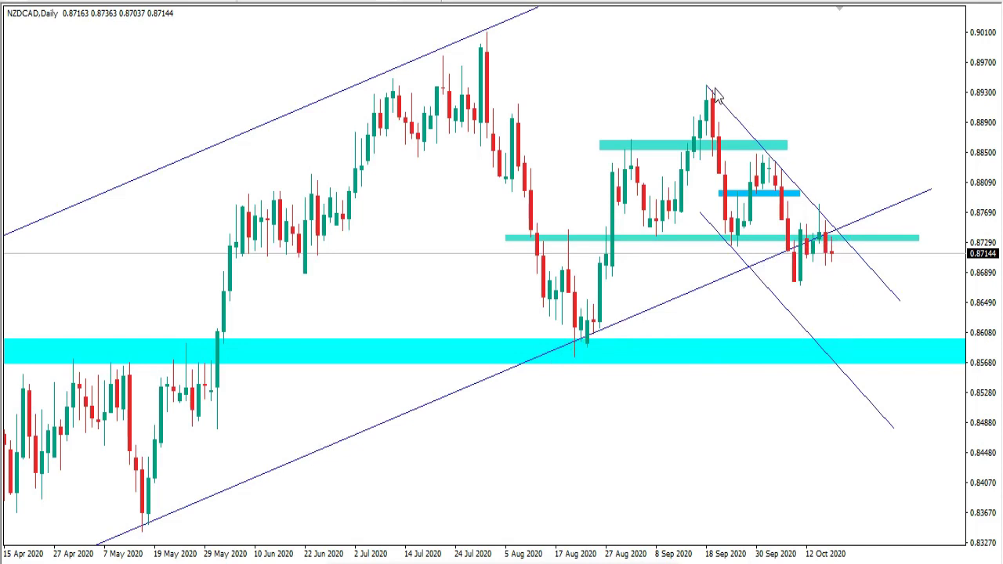
# Mark the swing highs along the upper line of the small falling channel, then clear the marks.
pyautogui.moveTo(714, 88); pyautogui.dragTo(723, 94)
pyautogui.moveTo(754, 150); pyautogui.dragTo(829, 219)
pyautogui.press('Escape')
# Sketch the head and shoulders pattern with arcs over the three peaks and a neckline along the lower turquoise zone.
pyautogui.moveTo(608, 239)
pyautogui.mouseDown()
pyautogui.moveTo(706, 227)
pyautogui.moveTo(746, 235)
pyautogui.mouseUp()
pyautogui.moveTo(611, 152)
pyautogui.mouseDown()
pyautogui.moveTo(630, 115)
pyautogui.moveTo(655, 149)
pyautogui.mouseUp()
pyautogui.moveTo(675, 90)
pyautogui.mouseDown()
pyautogui.moveTo(693, 69)
pyautogui.moveTo(732, 84)
pyautogui.mouseUp()
pyautogui.moveTo(747, 162)
pyautogui.mouseDown()
pyautogui.moveTo(754, 149)
pyautogui.moveTo(800, 179)
pyautogui.mouseUp()
pyautogui.moveTo(716, 237); pyautogui.dragTo(898, 222)
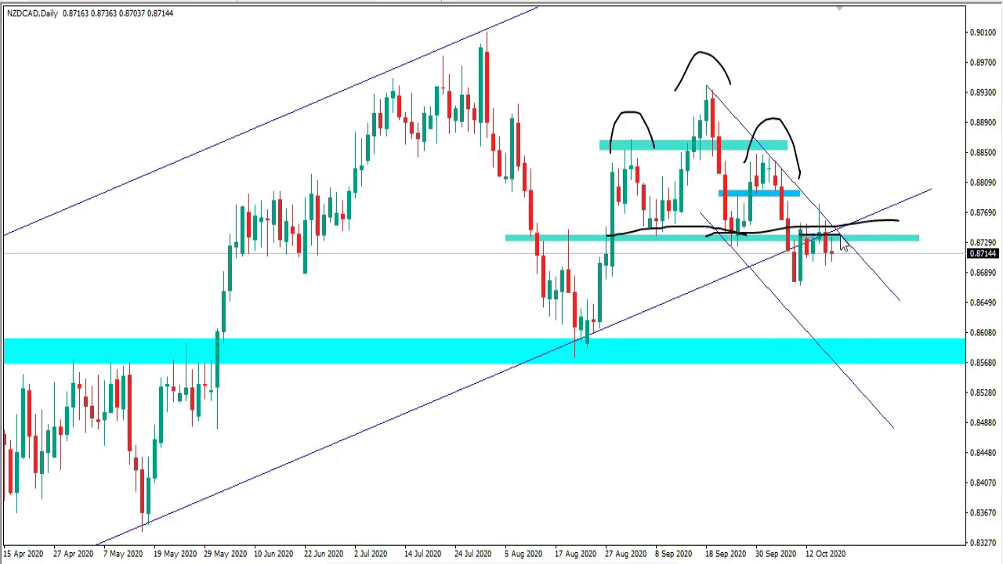
# Sketch a projected fall from the current price to the cyan zone, mark that zone as the target, and clear the drawing.
pyautogui.moveTo(832, 248); pyautogui.dragTo(854, 346)
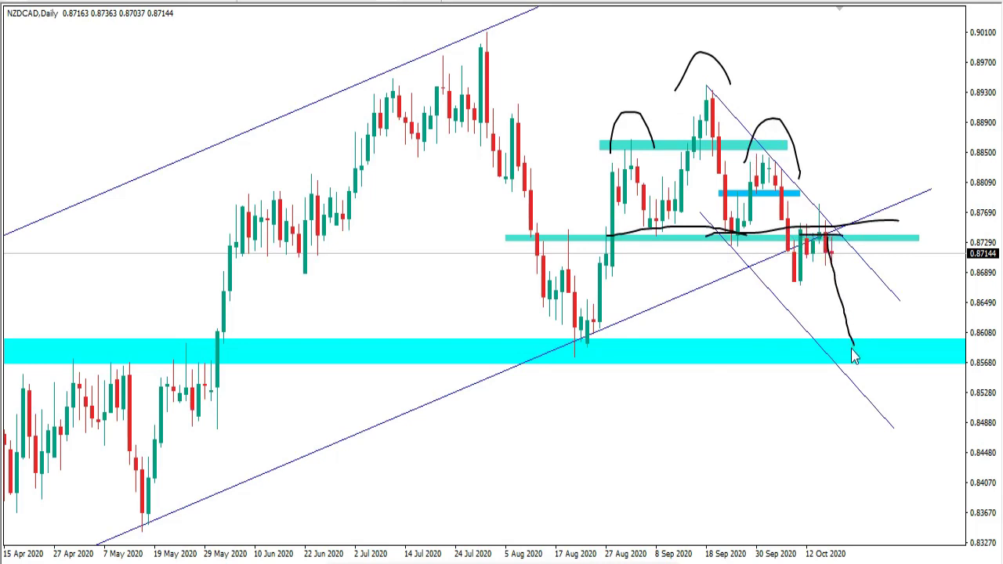
pyautogui.moveTo(553, 353); pyautogui.dragTo(945, 343)
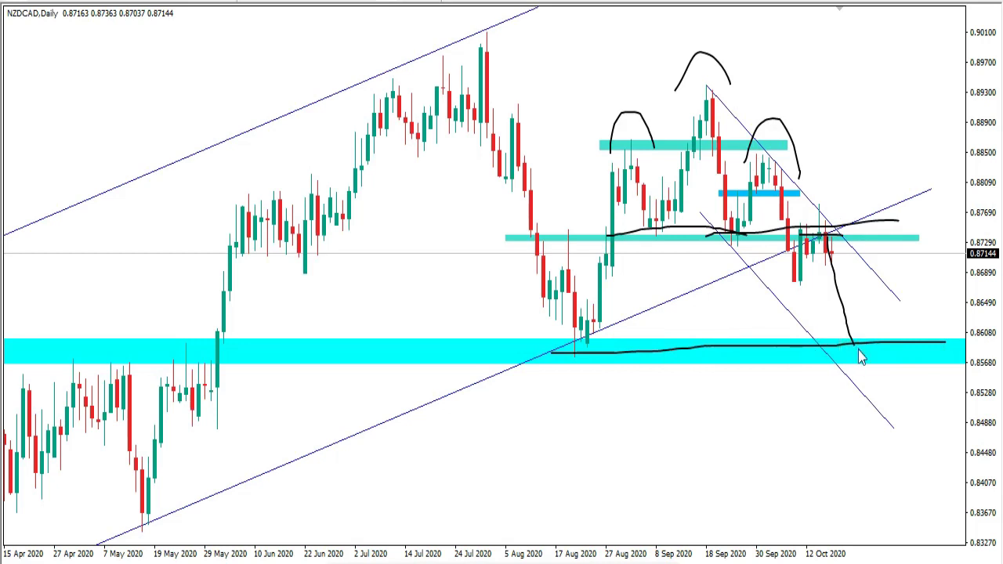
pyautogui.press('Escape')
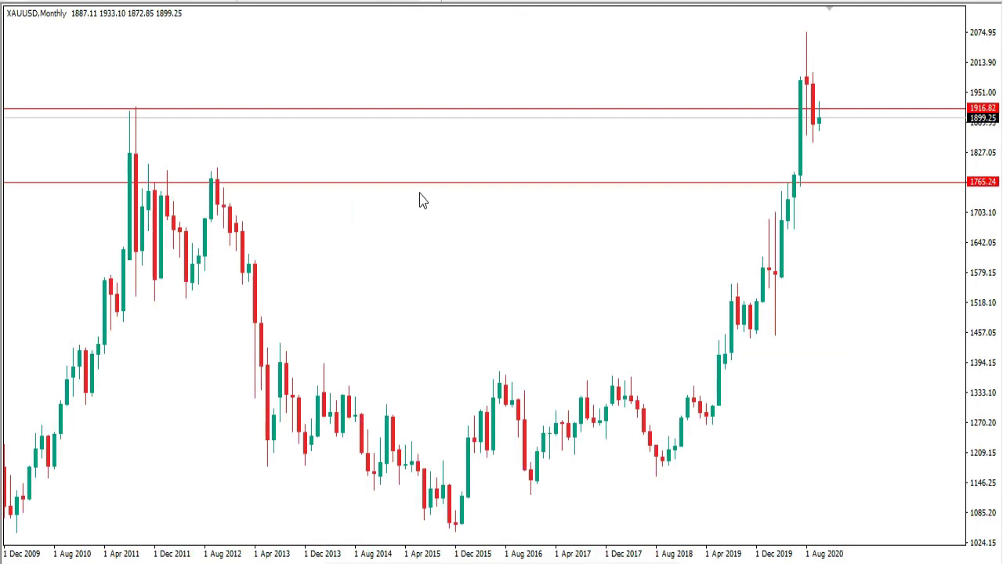
# On the monthly XAUUSD chart, mark the 2011 high at the upper red line and the 2020 breakout above it, clearing the marks.
pyautogui.moveTo(102, 114); pyautogui.dragTo(179, 111)
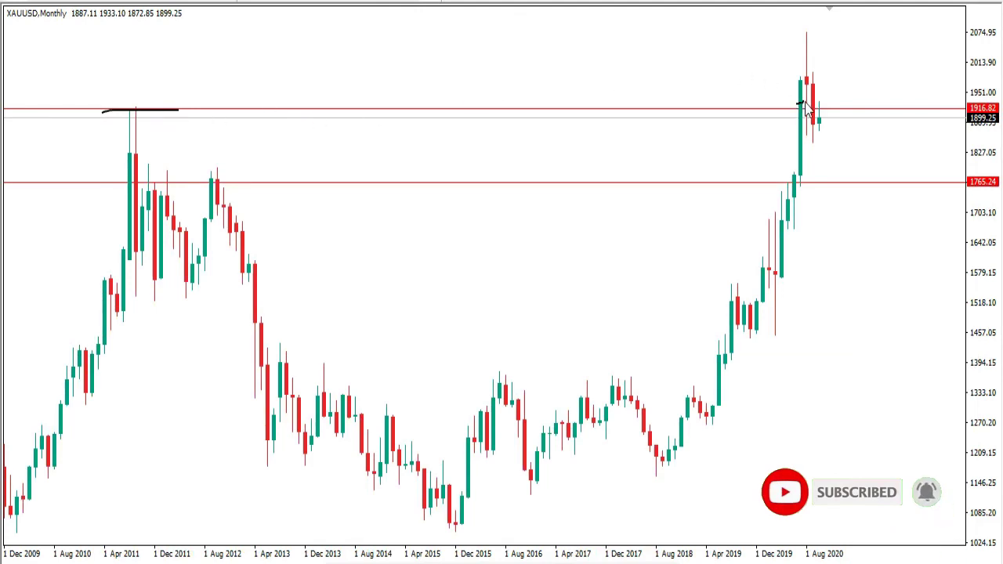
pyautogui.moveTo(796, 101); pyautogui.dragTo(804, 102)
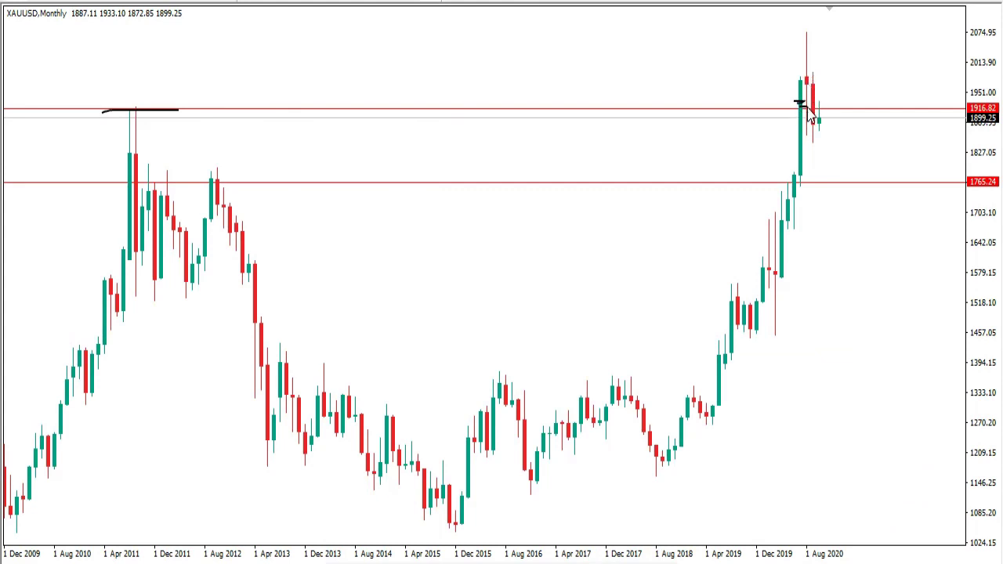
pyautogui.moveTo(808, 91); pyautogui.dragTo(808, 55)
pyautogui.press('Escape')
# Sketch a projected gold decline to the lower red line, mark the 2011 and 2012 highs around that level, and clear the drawing.
pyautogui.moveTo(819, 120)
pyautogui.mouseDown()
pyautogui.moveTo(836, 182)
pyautogui.moveTo(823, 183)
pyautogui.moveTo(865, 182)
pyautogui.mouseUp()
pyautogui.moveTo(128, 188)
pyautogui.mouseDown()
pyautogui.moveTo(182, 186)
pyautogui.moveTo(143, 171)
pyautogui.moveTo(153, 183)
pyautogui.moveTo(232, 185)
pyautogui.mouseUp()
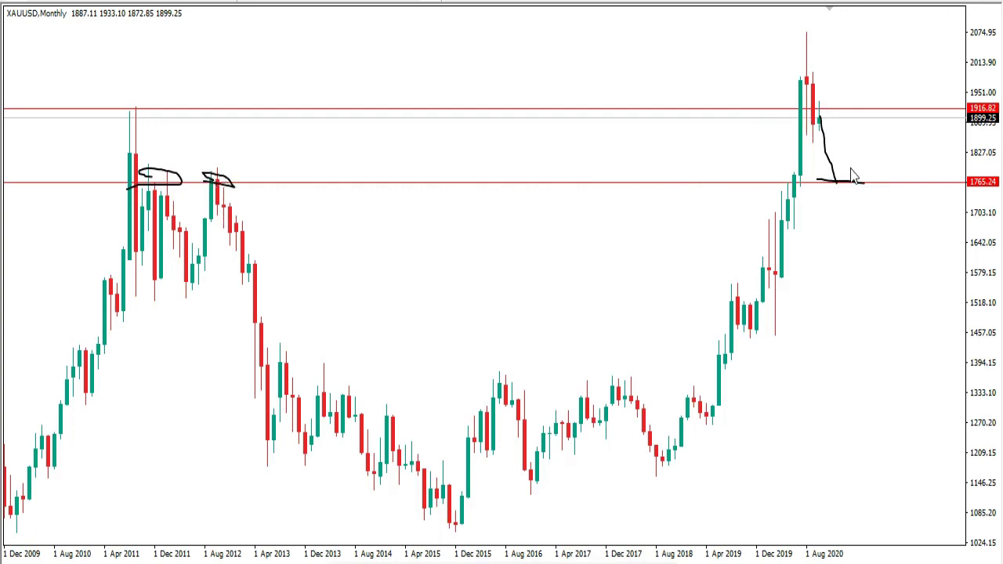
pyautogui.moveTo(821, 186); pyautogui.dragTo(862, 186)
pyautogui.press('Escape')
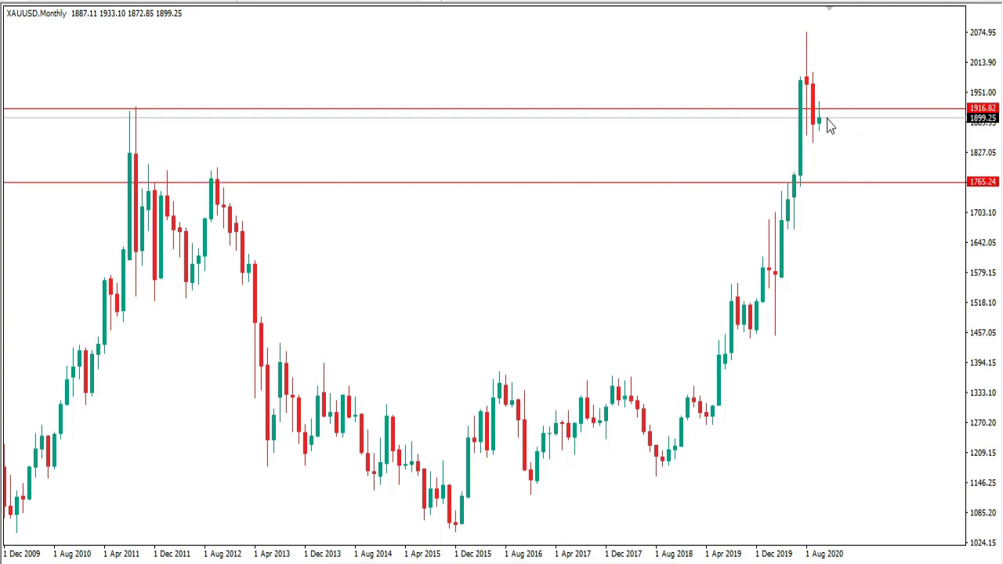
# On the monthly and weekly XAUUSD charts, sketch the retest of the upper red line and a projected fall, clearing each drawing.
pyautogui.moveTo(824, 116); pyautogui.dragTo(846, 185)
pyautogui.press('Escape')
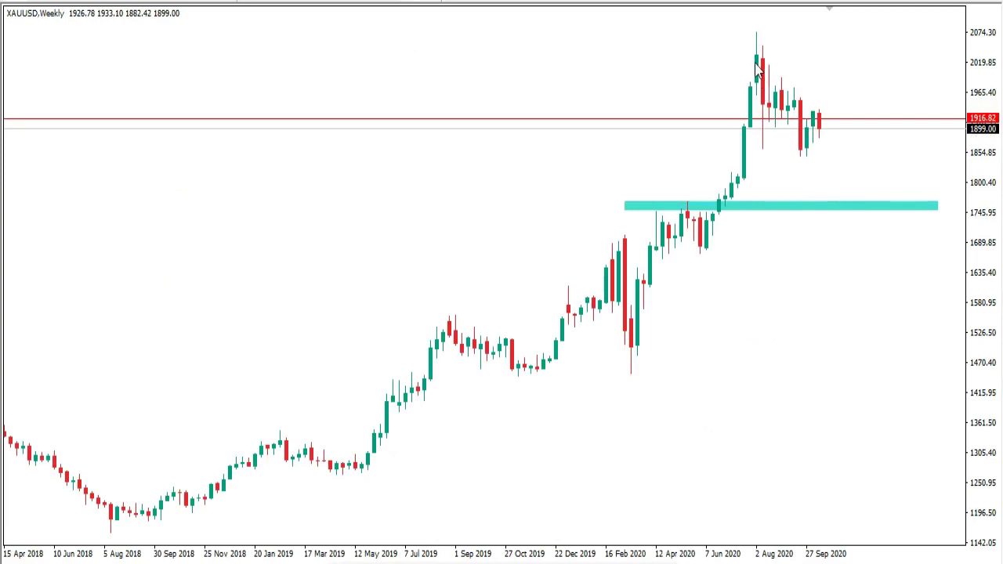
pyautogui.moveTo(779, 119); pyautogui.dragTo(807, 118)
pyautogui.moveTo(796, 97)
pyautogui.mouseDown()
pyautogui.moveTo(802, 152)
pyautogui.moveTo(817, 122)
pyautogui.mouseUp()
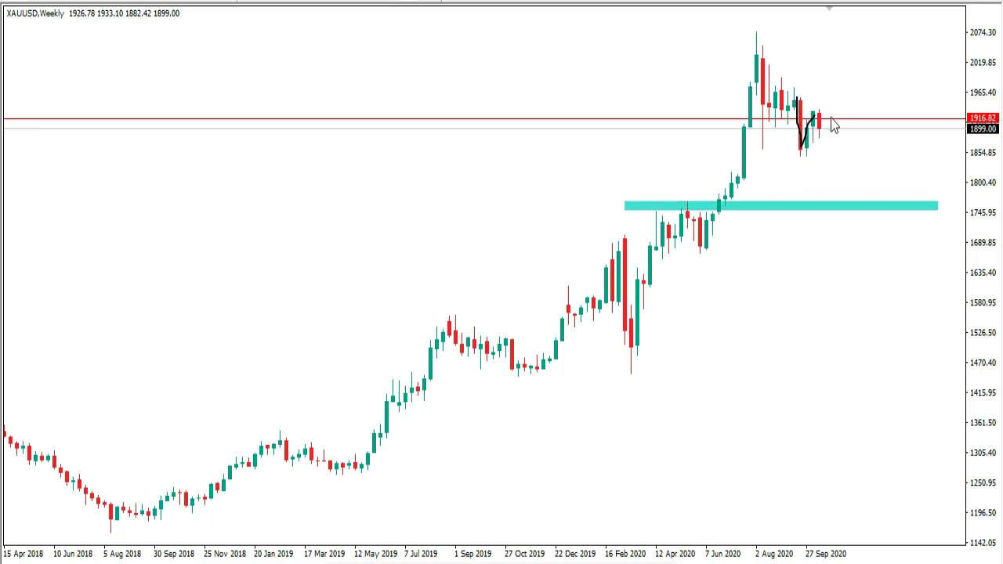
pyautogui.moveTo(823, 121); pyautogui.dragTo(837, 178)
pyautogui.press('Escape')
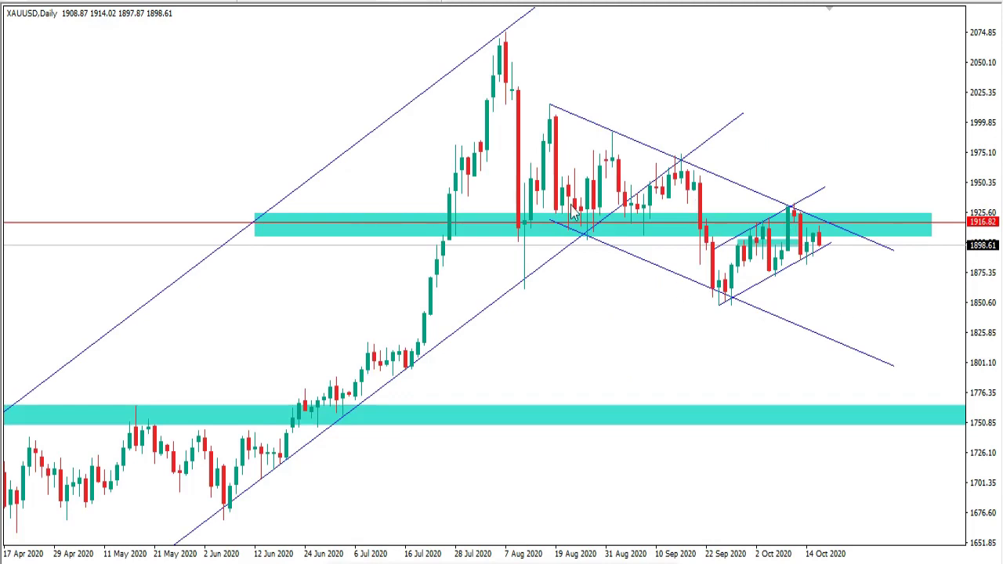
# On the daily XAUUSD chart, mark the break below the upper turquoise zone, the late-September low and the rebound swings, clearing the marks.
pyautogui.moveTo(497, 229)
pyautogui.mouseDown()
pyautogui.moveTo(750, 229)
pyautogui.moveTo(707, 239)
pyautogui.moveTo(712, 289)
pyautogui.moveTo(739, 290)
pyautogui.mouseUp()
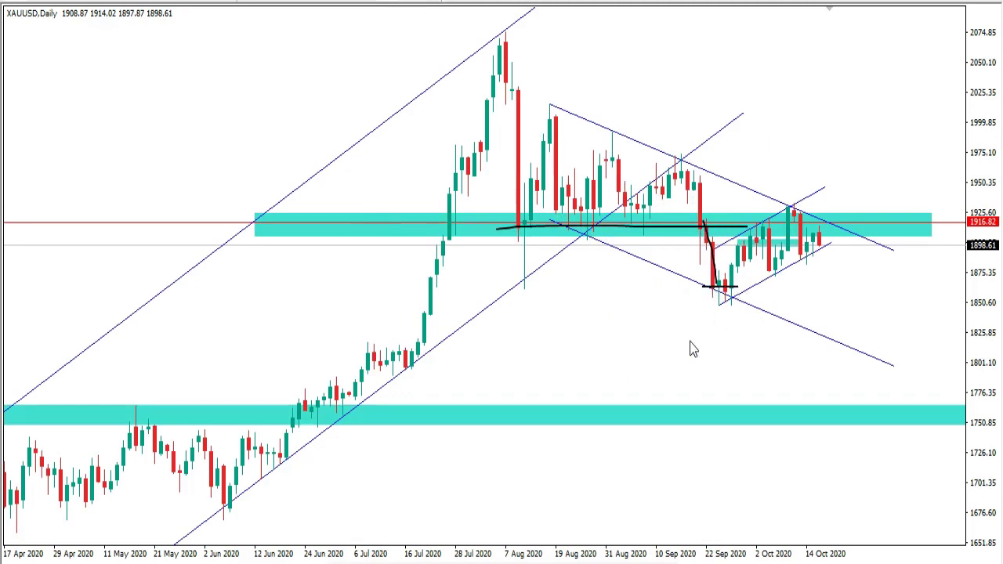
pyautogui.press('Escape')
pyautogui.moveTo(710, 304)
pyautogui.mouseDown()
pyautogui.moveTo(733, 305)
pyautogui.moveTo(711, 272)
pyautogui.moveTo(704, 291)
pyautogui.moveTo(729, 304)
pyautogui.moveTo(754, 245)
pyautogui.mouseUp()
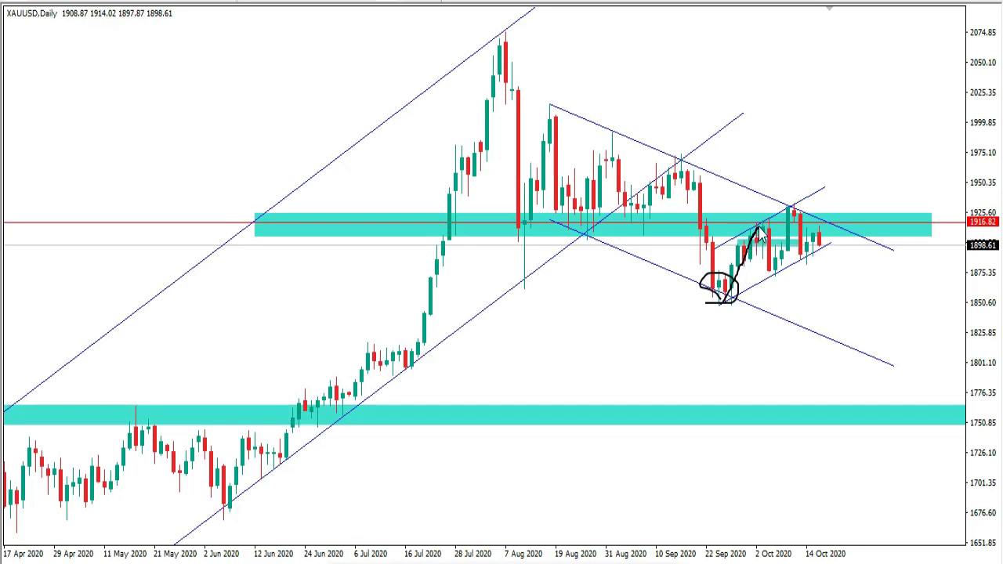
pyautogui.moveTo(486, 210); pyautogui.dragTo(692, 214)
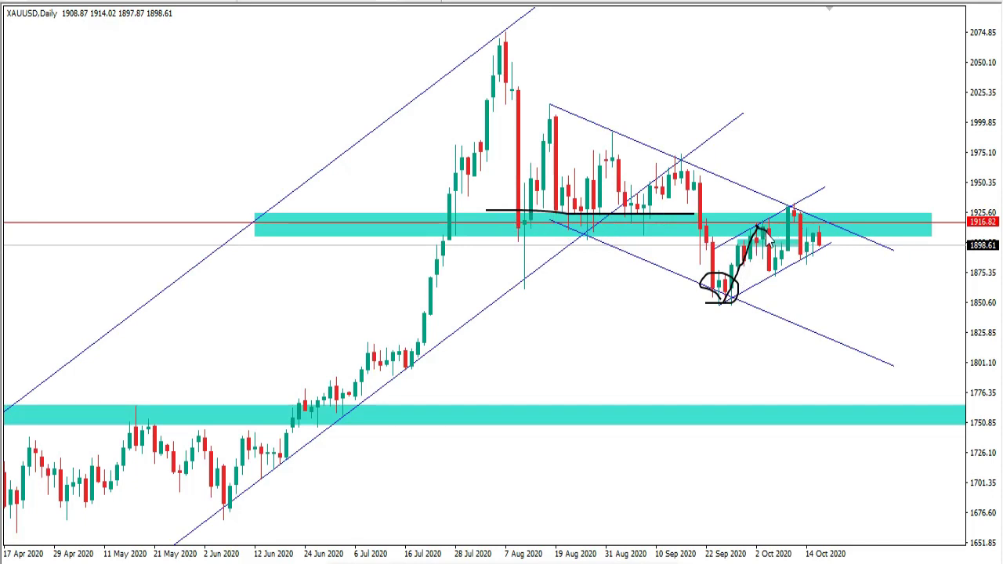
pyautogui.moveTo(765, 226)
pyautogui.mouseDown()
pyautogui.moveTo(777, 273)
pyautogui.moveTo(793, 224)
pyautogui.moveTo(814, 208)
pyautogui.mouseUp()
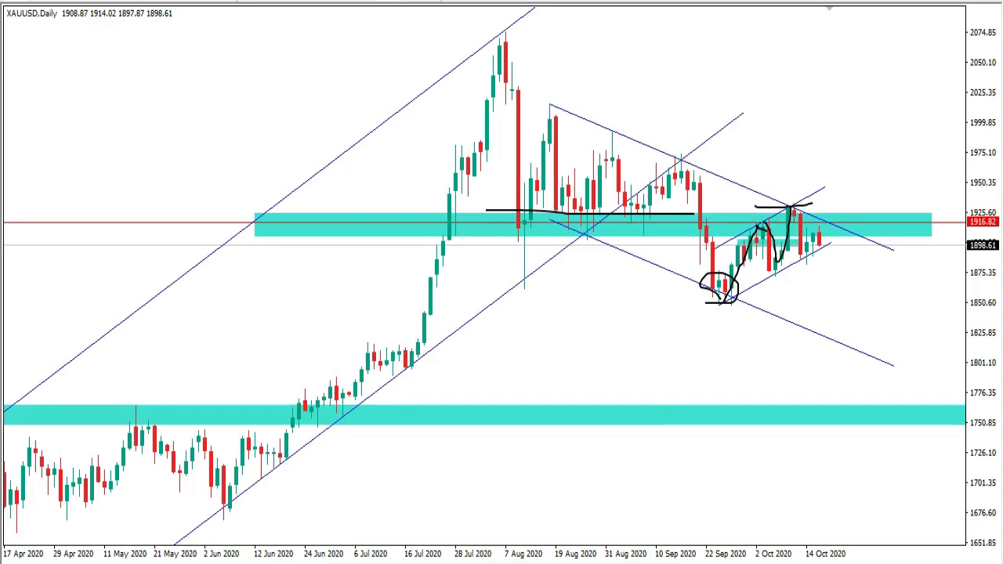
pyautogui.press('Escape')
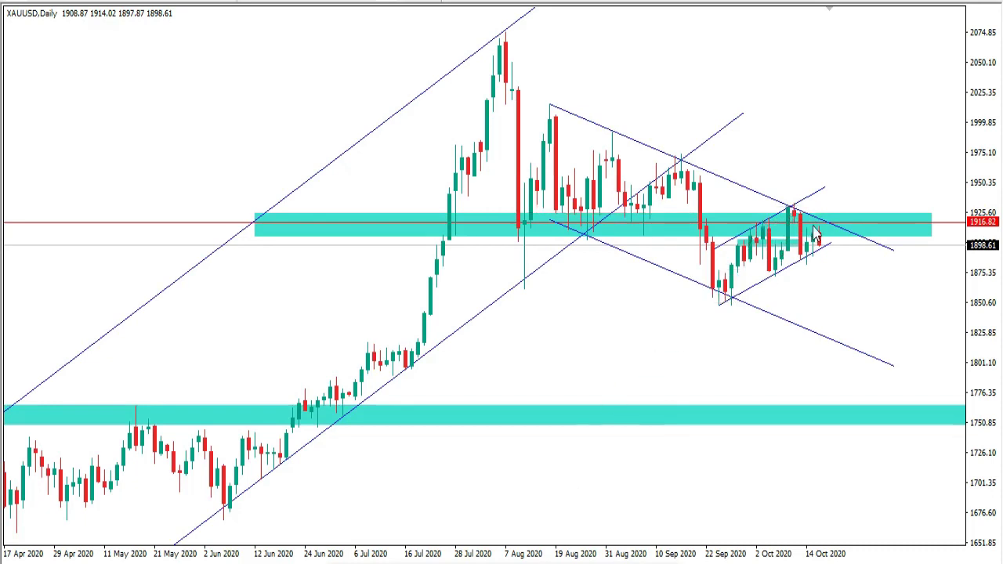
# Mark the highs along the descending channel's upper line and targets at its lower line and the lower turquoise zone, clearing the marks.
pyautogui.moveTo(541, 108); pyautogui.dragTo(618, 135)
pyautogui.moveTo(671, 157); pyautogui.dragTo(691, 157)
pyautogui.moveTo(779, 207); pyautogui.dragTo(807, 207)
pyautogui.moveTo(803, 326); pyautogui.dragTo(851, 345)
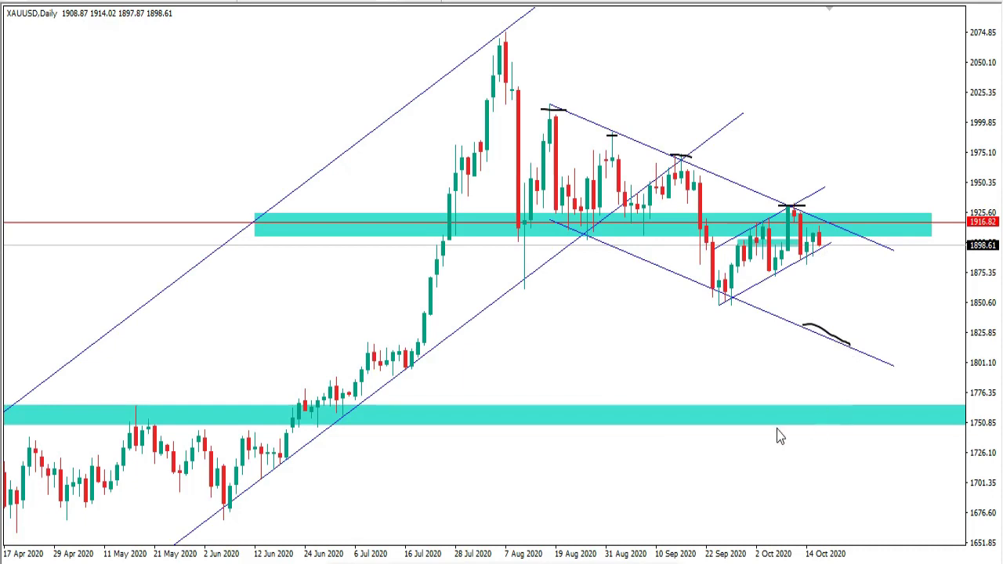
pyautogui.moveTo(782, 423); pyautogui.dragTo(889, 417)
pyautogui.moveTo(808, 330)
pyautogui.mouseDown()
pyautogui.moveTo(842, 349)
pyautogui.moveTo(799, 342)
pyautogui.moveTo(862, 354)
pyautogui.mouseUp()
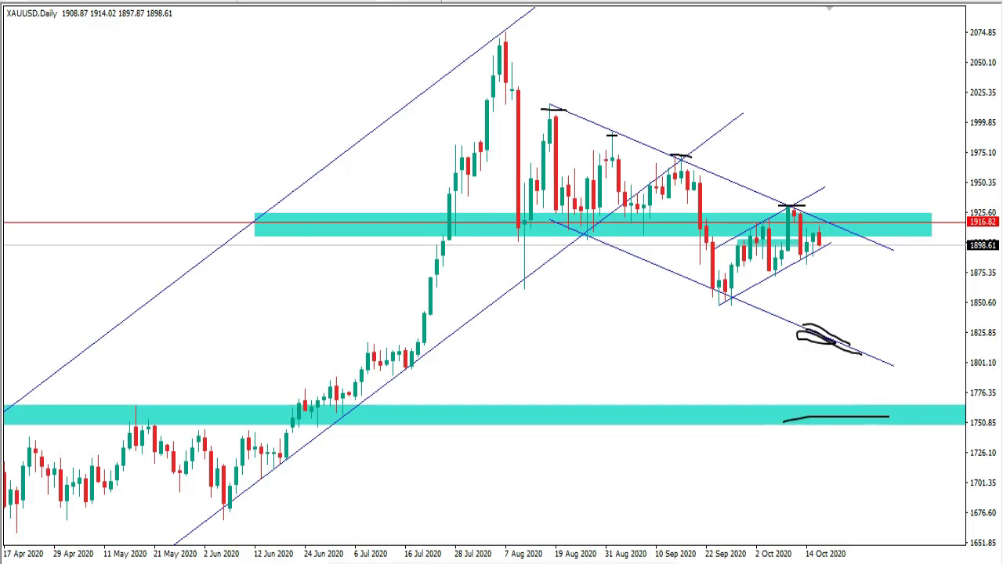
pyautogui.press('Escape')
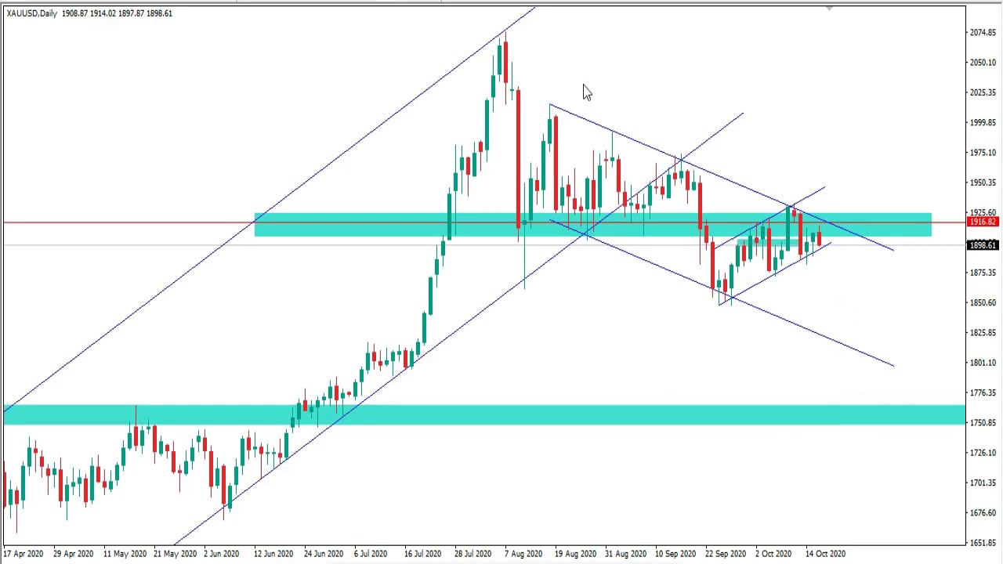
# Trace the bearish flag on daily gold and its projected break, retest and fall to the descending channel's lower line, then clear the drawing.
pyautogui.moveTo(691, 173)
pyautogui.mouseDown()
pyautogui.moveTo(726, 304)
pyautogui.moveTo(816, 251)
pyautogui.mouseUp()
pyautogui.moveTo(714, 253); pyautogui.dragTo(807, 202)
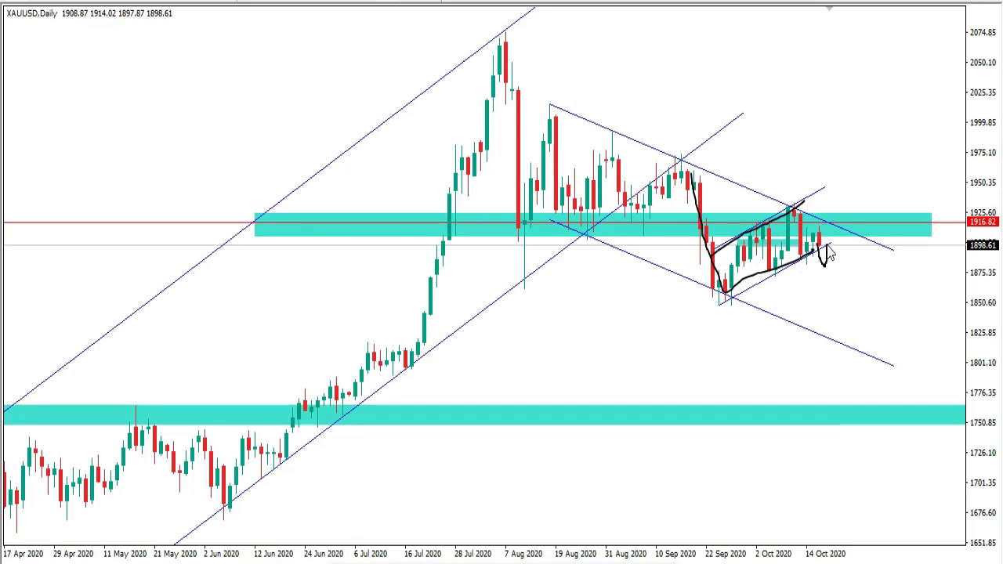
pyautogui.moveTo(818, 245)
pyautogui.mouseDown()
pyautogui.moveTo(837, 238)
pyautogui.moveTo(828, 268)
pyautogui.moveTo(839, 350)
pyautogui.moveTo(832, 345)
pyautogui.moveTo(854, 360)
pyautogui.mouseUp()
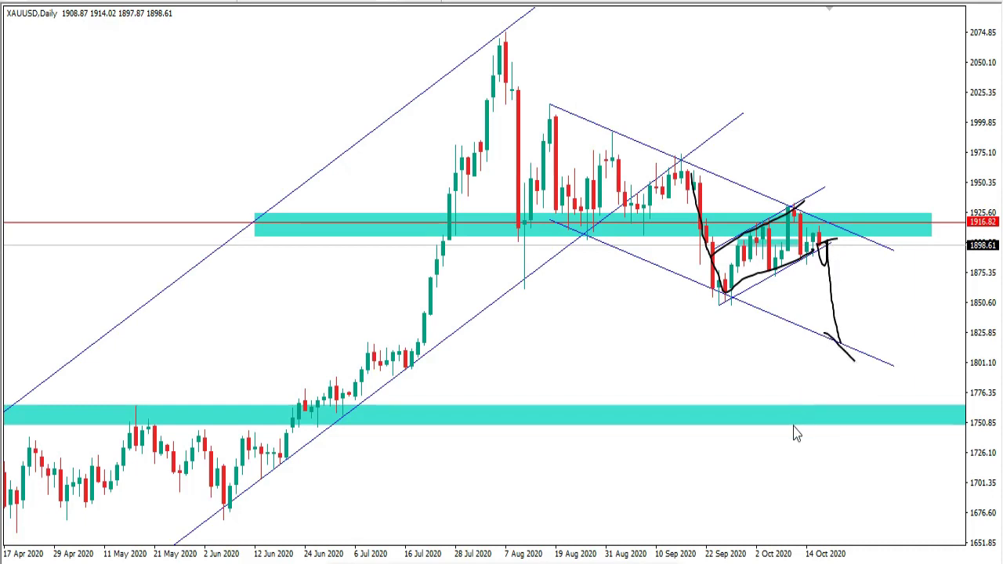
pyautogui.press('Escape')
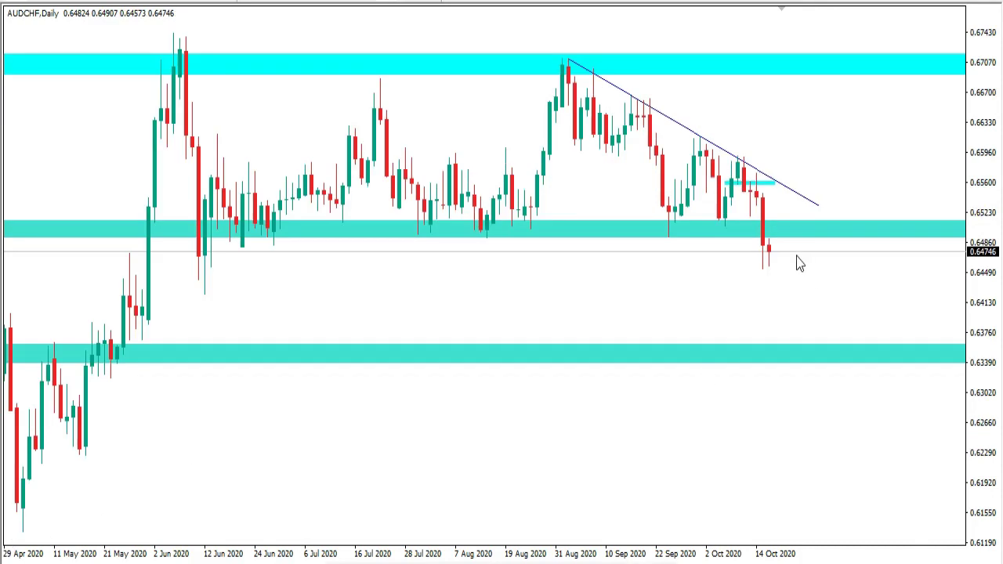
# On the daily AUDCHF chart, sketch a retest of the middle turquoise zone and a projected fall to the lower turquoise zone, clearing the drawing.
pyautogui.moveTo(643, 220)
pyautogui.mouseDown()
pyautogui.moveTo(837, 221)
pyautogui.moveTo(782, 225)
pyautogui.moveTo(797, 358)
pyautogui.moveTo(821, 344)
pyautogui.mouseUp()
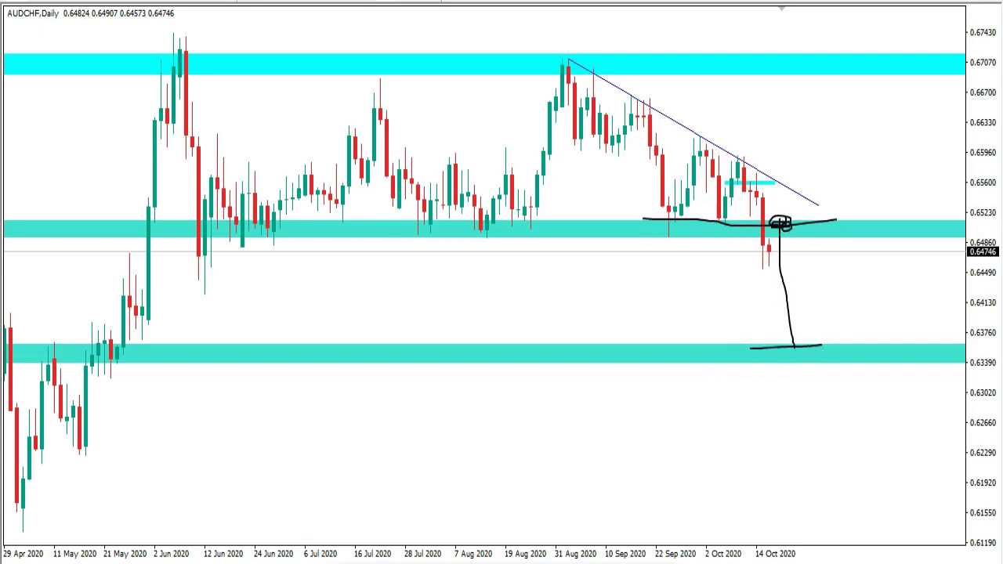
pyautogui.press('Escape')
# On the daily CADJPY chart, sketch a projected rise from the current price to the upper cyan zone and clear the drawing.
pyautogui.click(166, 555)
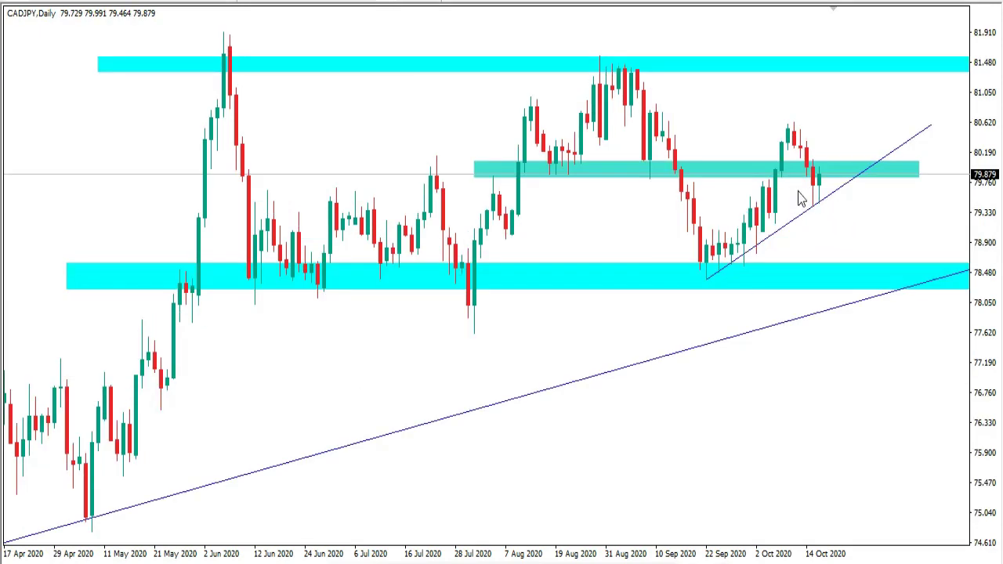
pyautogui.moveTo(802, 189)
pyautogui.mouseDown()
pyautogui.moveTo(841, 184)
pyautogui.moveTo(799, 192)
pyautogui.moveTo(833, 195)
pyautogui.moveTo(810, 170)
pyautogui.moveTo(787, 180)
pyautogui.mouseUp()
pyautogui.press('e')
pyautogui.moveTo(819, 175)
pyautogui.mouseDown()
pyautogui.moveTo(833, 64)
pyautogui.moveTo(896, 51)
pyautogui.mouseUp()
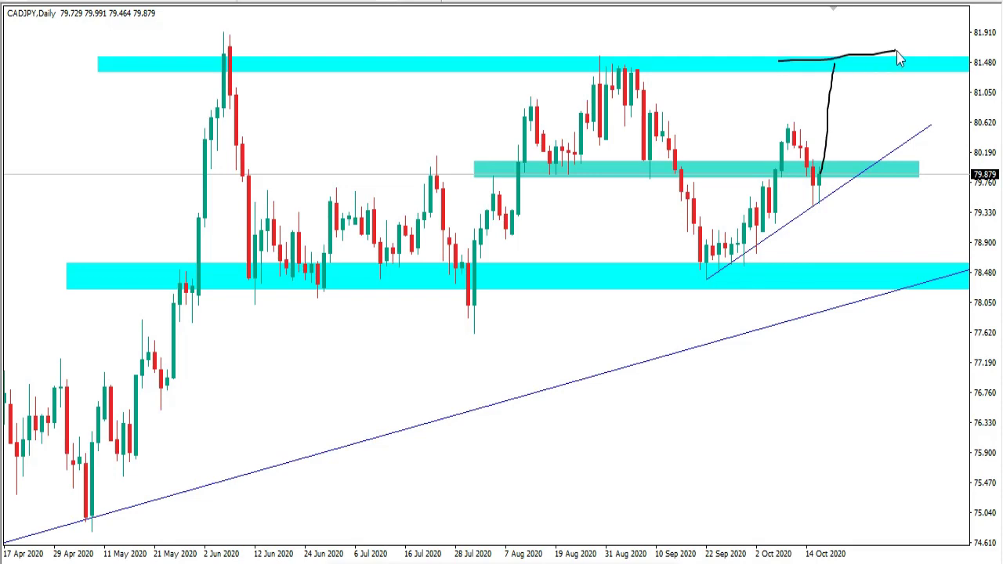
pyautogui.press('e')
# On the daily EURUSD chart, sketch a projected fall from below the turquoise zone to the descending channel's lower line, clearing the drawing.
pyautogui.click(263, 561)
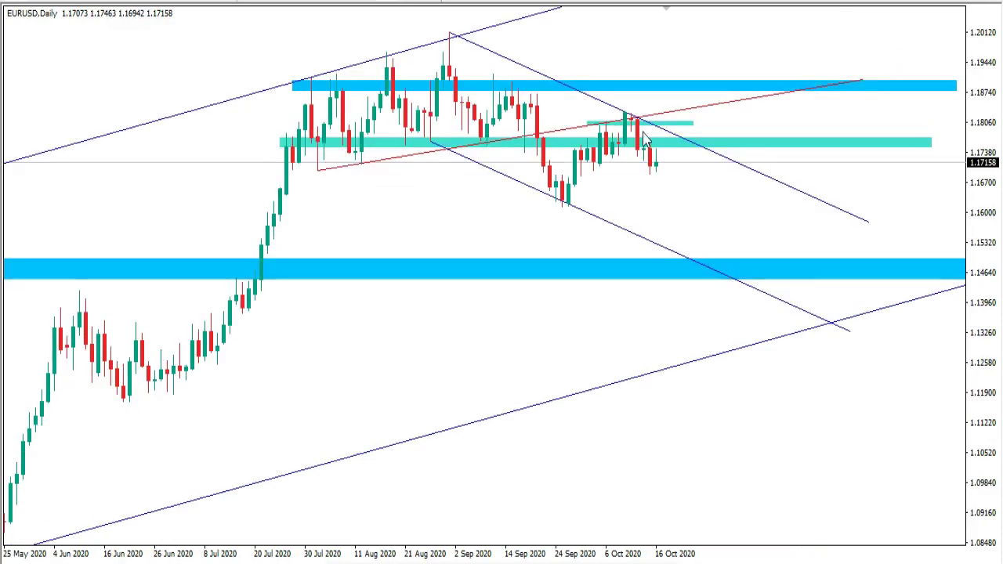
pyautogui.moveTo(630, 138); pyautogui.dragTo(674, 140)
pyautogui.moveTo(661, 153)
pyautogui.mouseDown()
pyautogui.moveTo(679, 259)
pyautogui.moveTo(723, 269)
pyautogui.mouseUp()
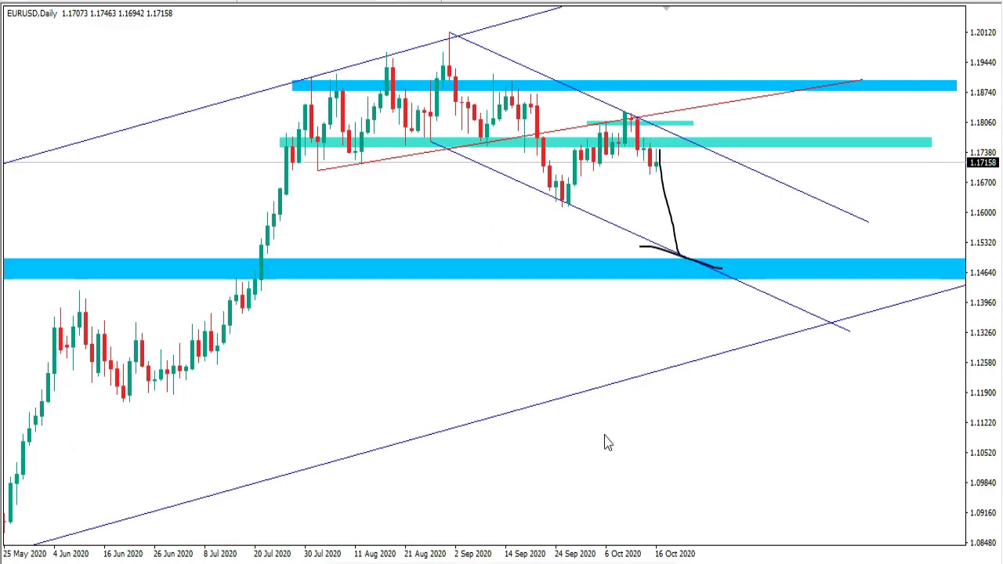
pyautogui.press('e')
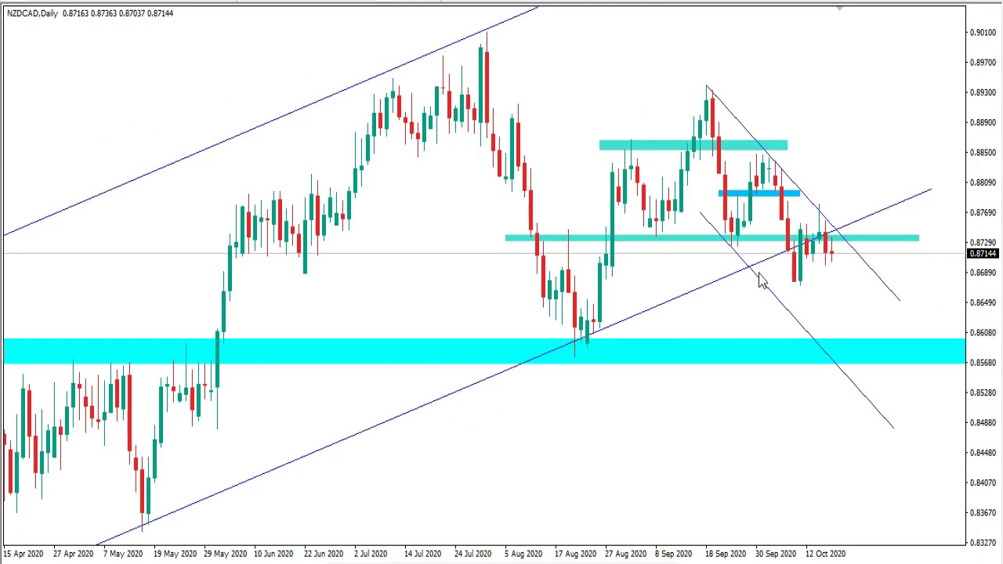
# On the daily NZDCAD chart, mark the August low and October break along the ascending channel's lower line, clearing the marks.
pyautogui.moveTo(565, 345); pyautogui.dragTo(644, 313)
pyautogui.moveTo(785, 259); pyautogui.dragTo(837, 222)
pyautogui.press('e')
# Mark the successive price touches along the upper line of the descending NZDCAD channel and clear the marks.
pyautogui.moveTo(706, 85); pyautogui.dragTo(735, 109)
pyautogui.moveTo(754, 143); pyautogui.dragTo(840, 229)
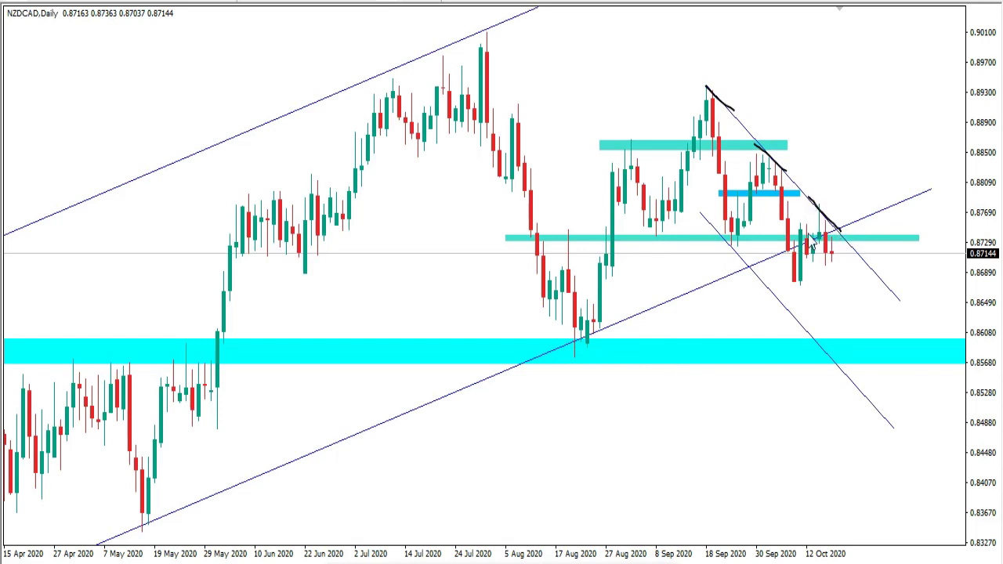
pyautogui.press('e')
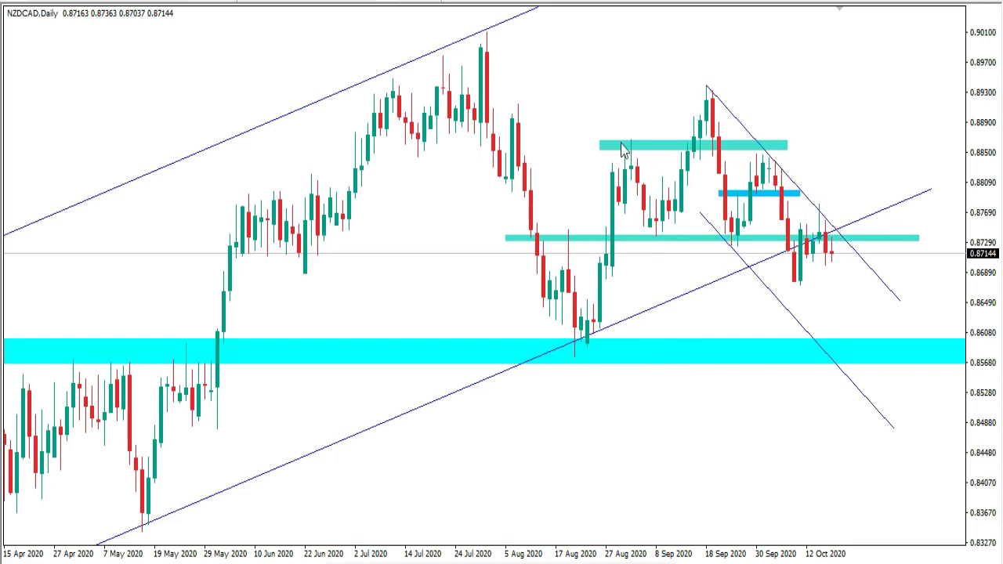
# Sketch the NZDCAD head and shoulders with arcs over its three peaks and a neckline along the lower turquoise zone, then clear it.
pyautogui.moveTo(602, 150); pyautogui.dragTo(655, 146)
pyautogui.moveTo(665, 95)
pyautogui.mouseDown()
pyautogui.moveTo(696, 71)
pyautogui.moveTo(737, 110)
pyautogui.mouseUp()
pyautogui.moveTo(735, 156)
pyautogui.mouseDown()
pyautogui.moveTo(783, 144)
pyautogui.moveTo(796, 173)
pyautogui.mouseUp()
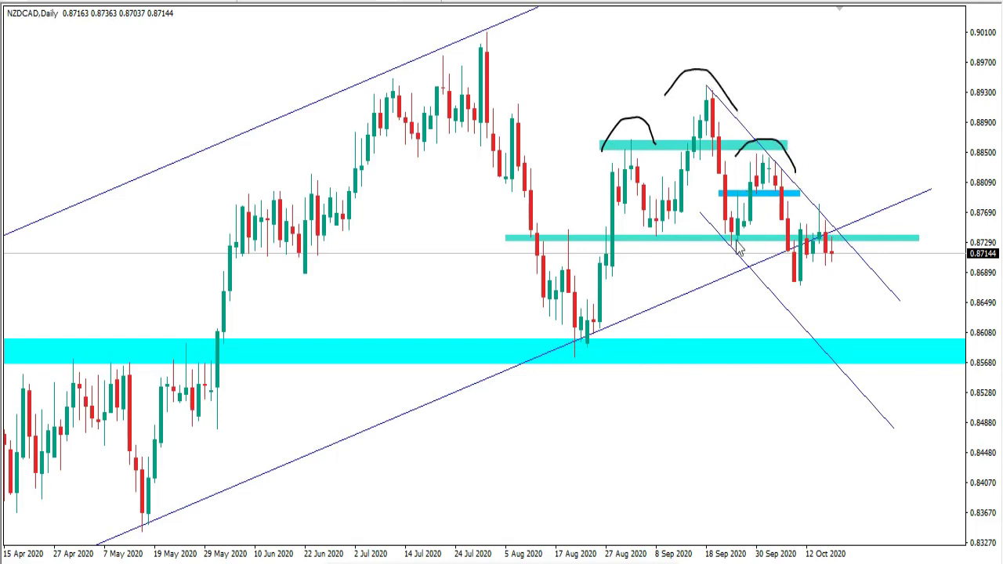
pyautogui.moveTo(633, 242); pyautogui.dragTo(898, 237)
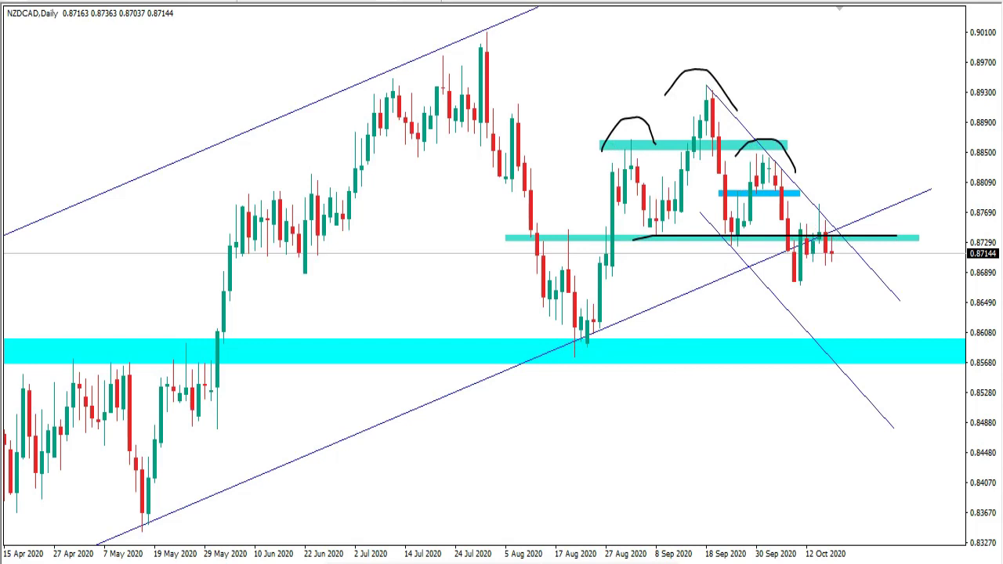
pyautogui.press('Escape')
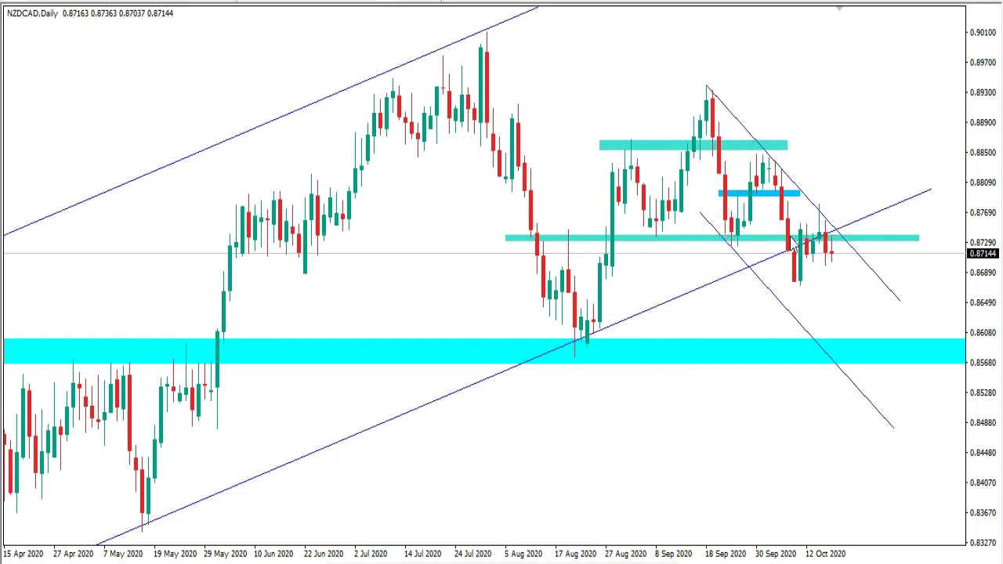
# Sketch a projected NZDCAD fall from the neckline to the cyan zone, mark that zone as the target, and clear the drawing.
pyautogui.moveTo(798, 237)
pyautogui.mouseDown()
pyautogui.moveTo(854, 234)
pyautogui.moveTo(851, 347)
pyautogui.mouseUp()
pyautogui.moveTo(748, 338)
pyautogui.mouseDown()
pyautogui.moveTo(878, 334)
pyautogui.moveTo(894, 345)
pyautogui.mouseUp()
pyautogui.press('Escape')
# Return to the daily XAUUSD chart, trace the bearish flag's drop and its two rising boundary lines, and clear the drawing.
pyautogui.click(321, 561)
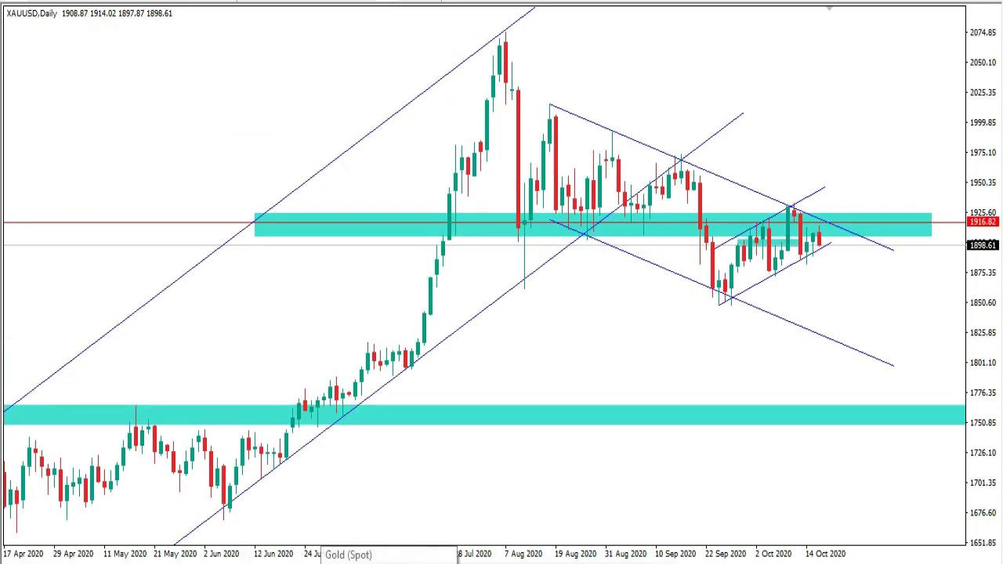
pyautogui.moveTo(684, 176)
pyautogui.mouseDown()
pyautogui.moveTo(722, 314)
pyautogui.moveTo(852, 254)
pyautogui.mouseUp()
pyautogui.moveTo(683, 252); pyautogui.dragTo(839, 210)
pyautogui.press('Escape')
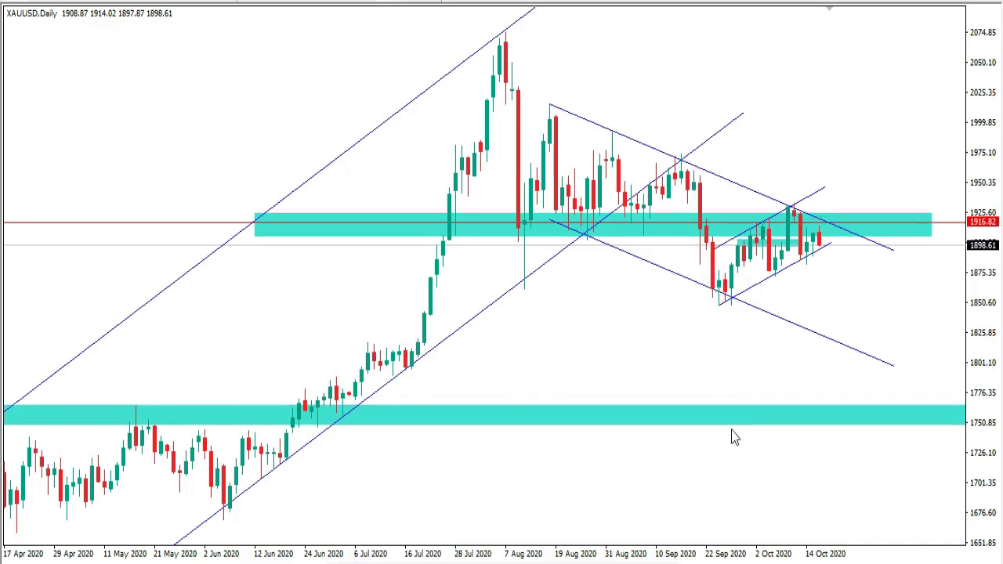
# Sketch gold's break below the flag, its retest and a projected fall to the descending channel's lower line, then clear the drawing.
pyautogui.moveTo(804, 256)
pyautogui.mouseDown()
pyautogui.moveTo(832, 237)
pyautogui.moveTo(821, 258)
pyautogui.moveTo(858, 236)
pyautogui.moveTo(850, 328)
pyautogui.mouseUp()
pyautogui.moveTo(820, 334); pyautogui.dragTo(914, 367)
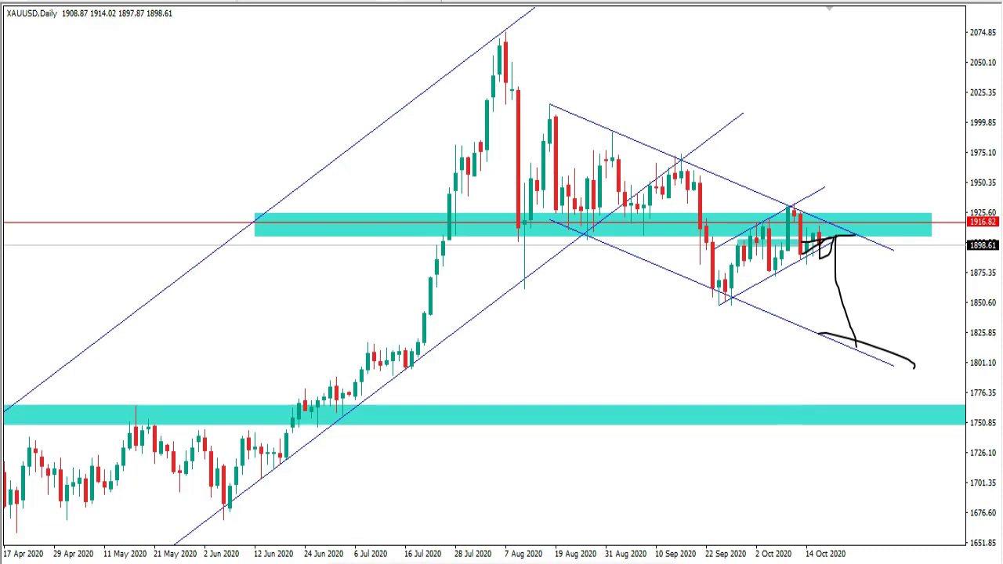
pyautogui.press('Escape')
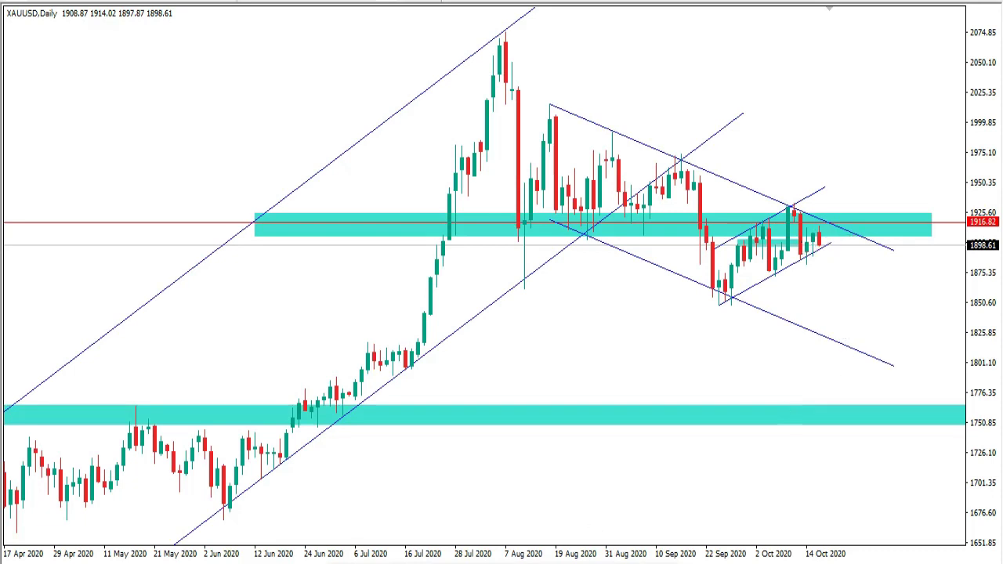